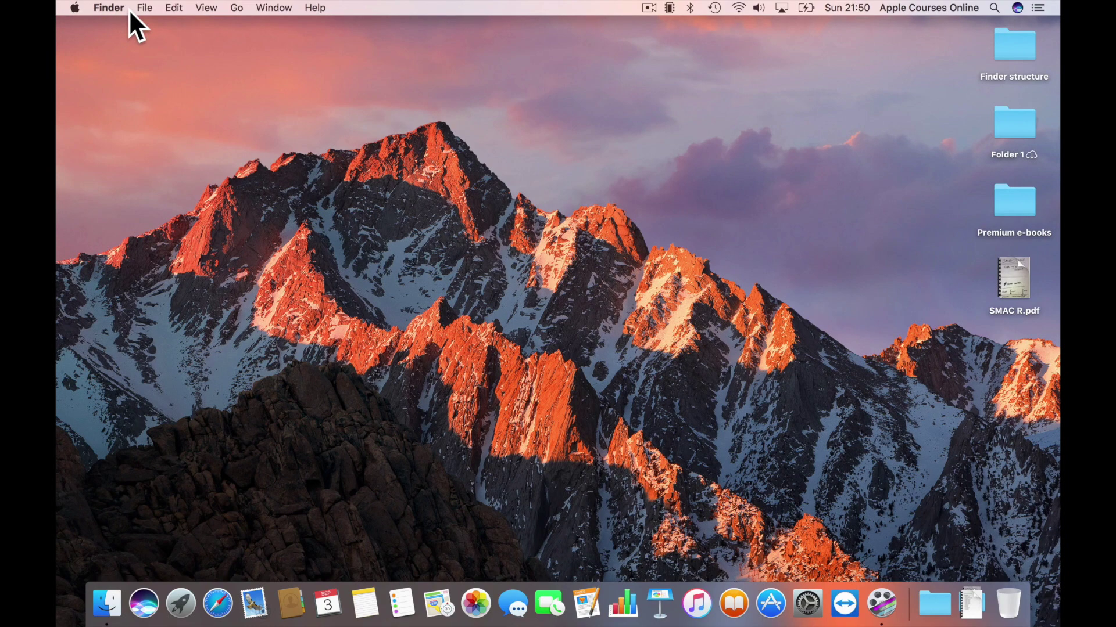
{"action": "left_click", "coordinate": [126, 8]}
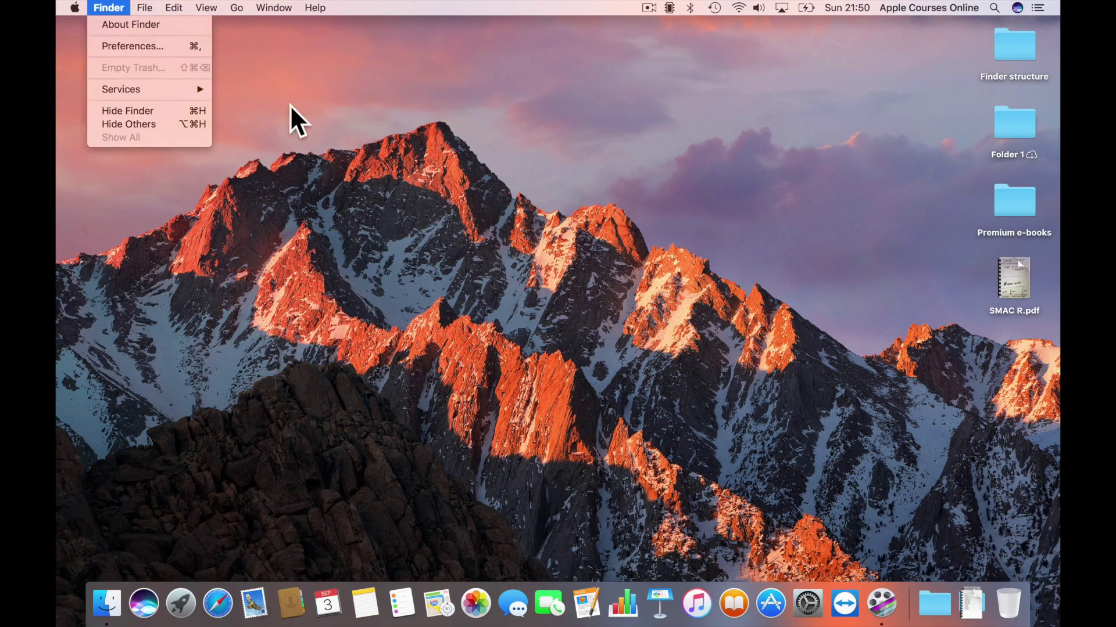
{"action": "left_click", "coordinate": [560, 198]}
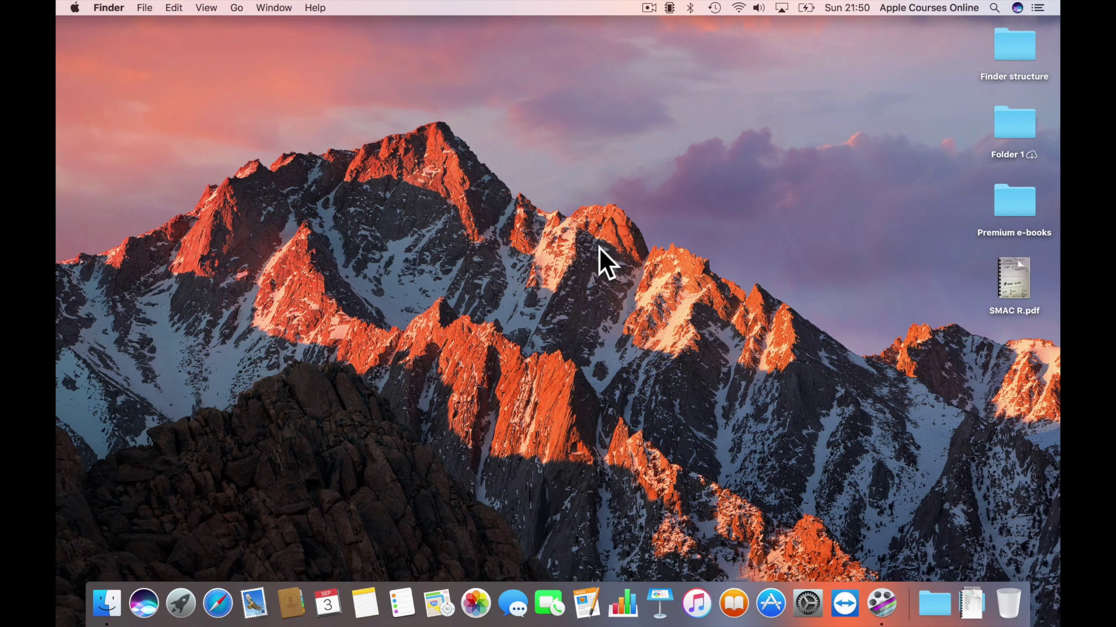
{"action": "right_click", "coordinate": [699, 203]}
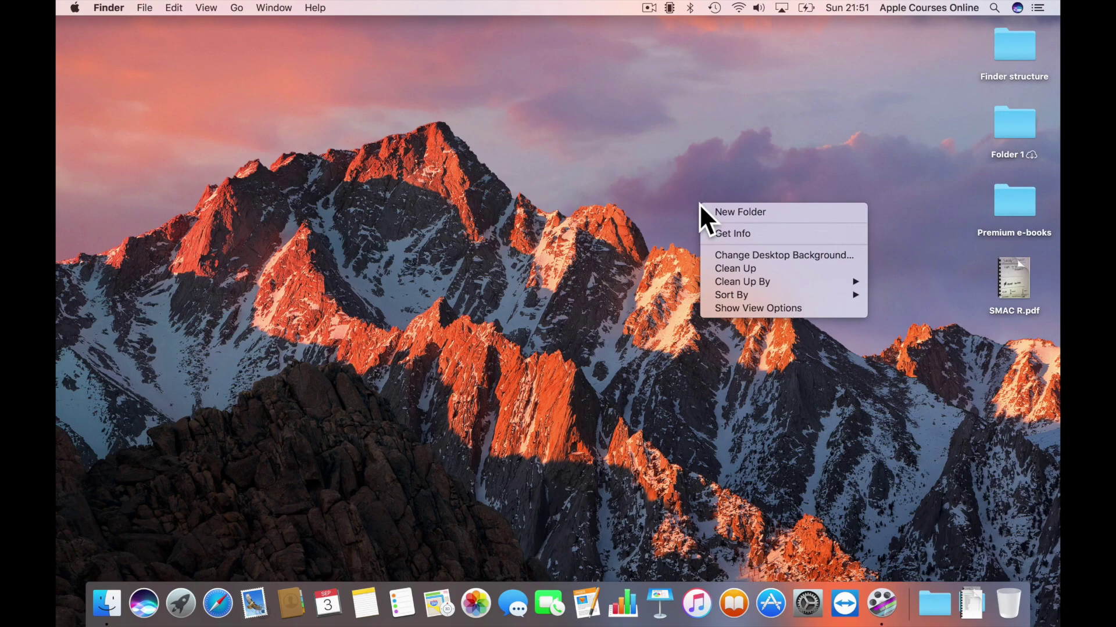
{"action": "left_click", "coordinate": [661, 190]}
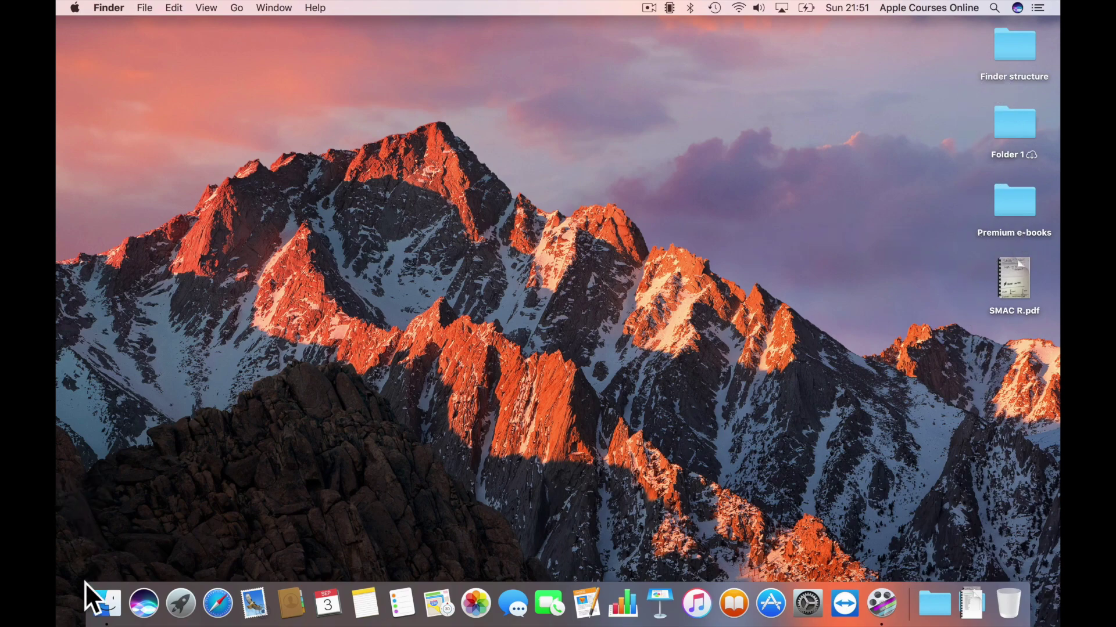
- View the contents of the Desktop folder in a Finder window and close the window
{"action": "left_click", "coordinate": [101, 599]}
{"action": "left_click", "coordinate": [155, 118]}
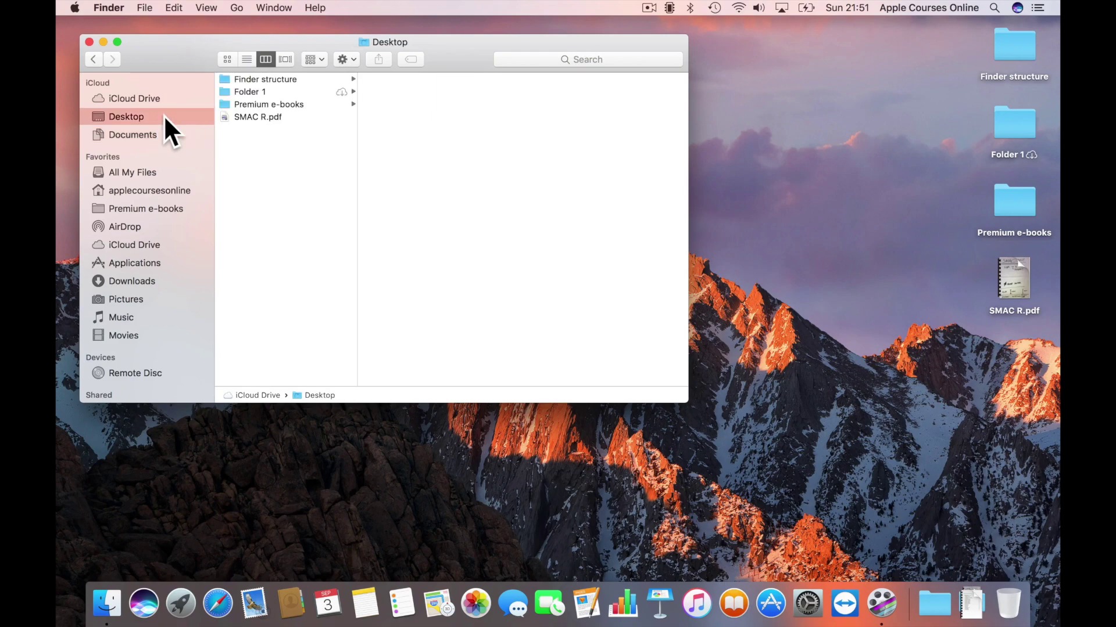
{"action": "left_click", "coordinate": [88, 38]}
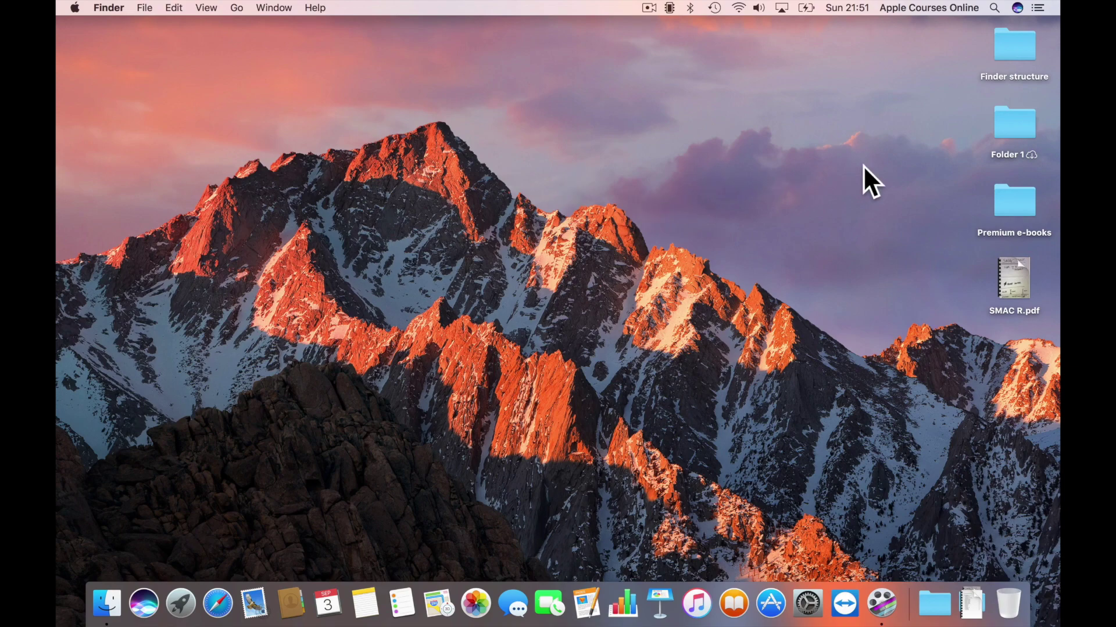
- Examine the context commands offered for the empty desktop and for the Premium e-books folder
{"action": "right_click", "coordinate": [559, 187]}
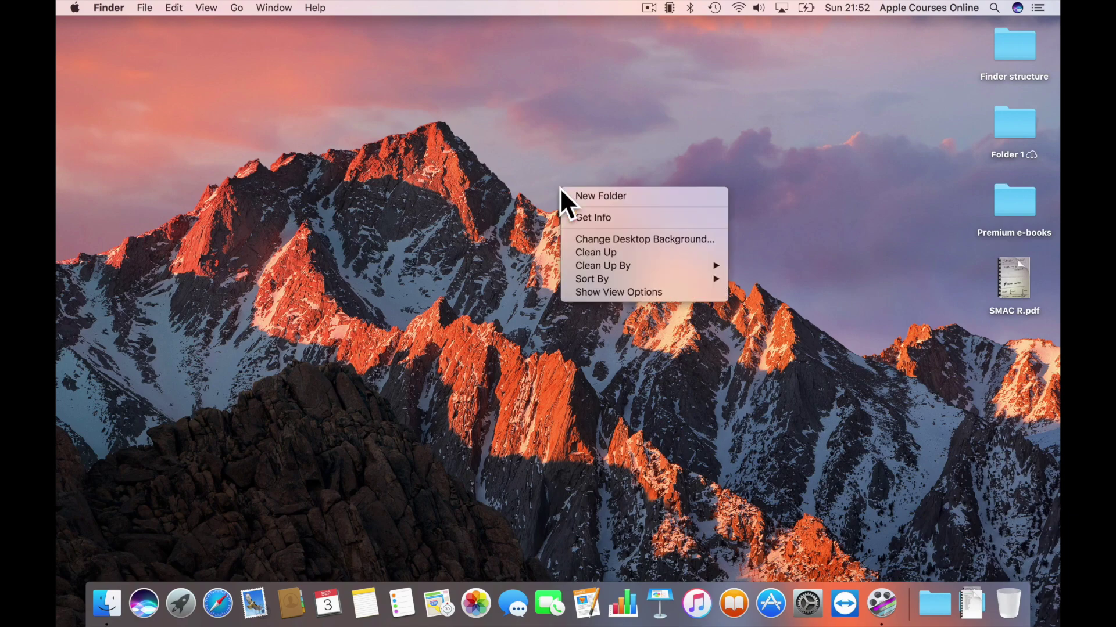
{"action": "key", "text": "Escape"}
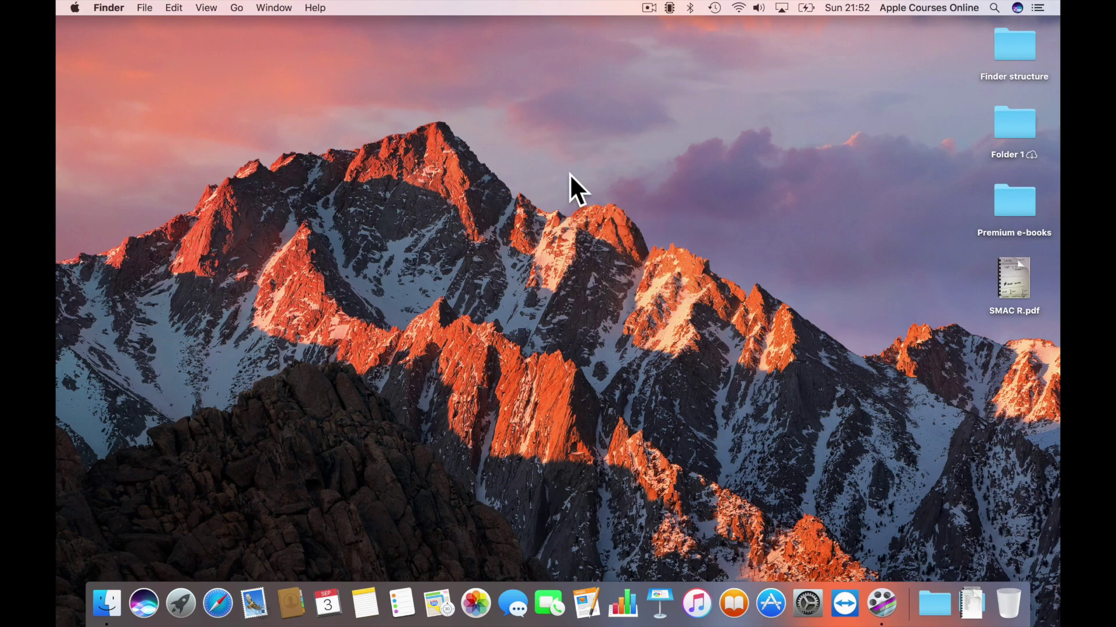
{"action": "right_click", "coordinate": [569, 173]}
{"action": "key", "text": "Escape"}
{"action": "right_click", "coordinate": [882, 65]}
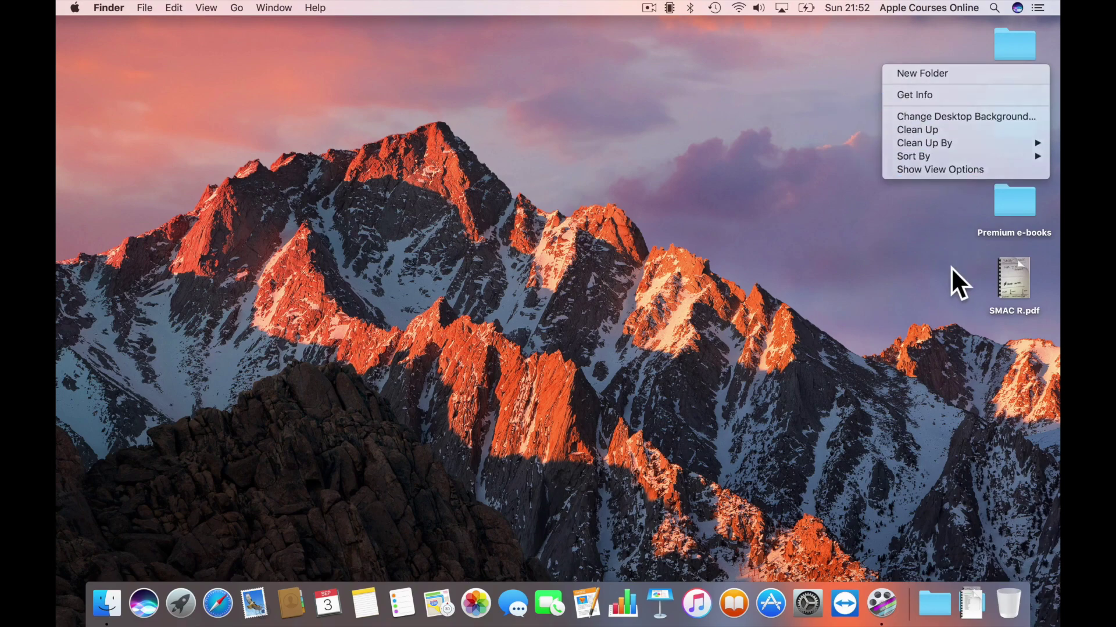
{"action": "key", "text": "Escape"}
{"action": "right_click", "coordinate": [1028, 199]}
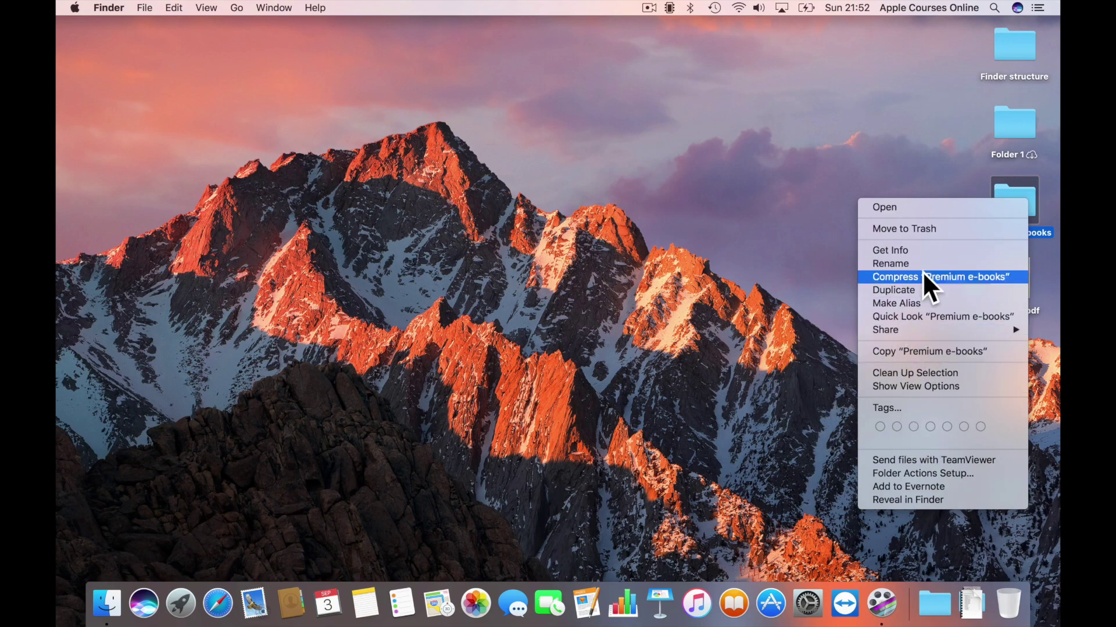
{"action": "left_click", "coordinate": [946, 154]}
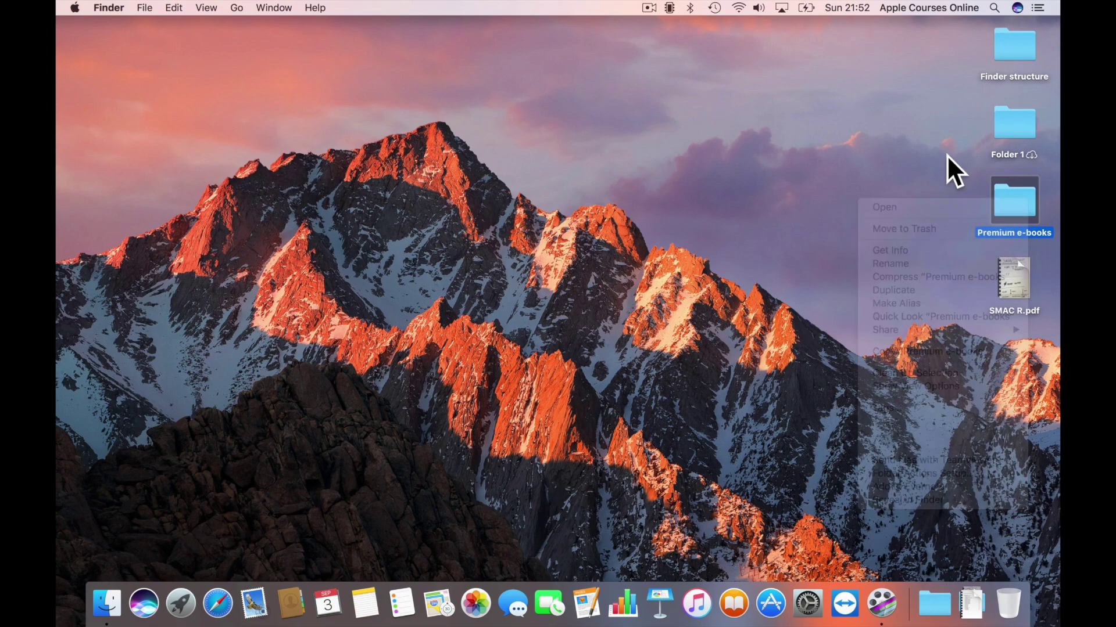
{"action": "left_click", "coordinate": [677, 72]}
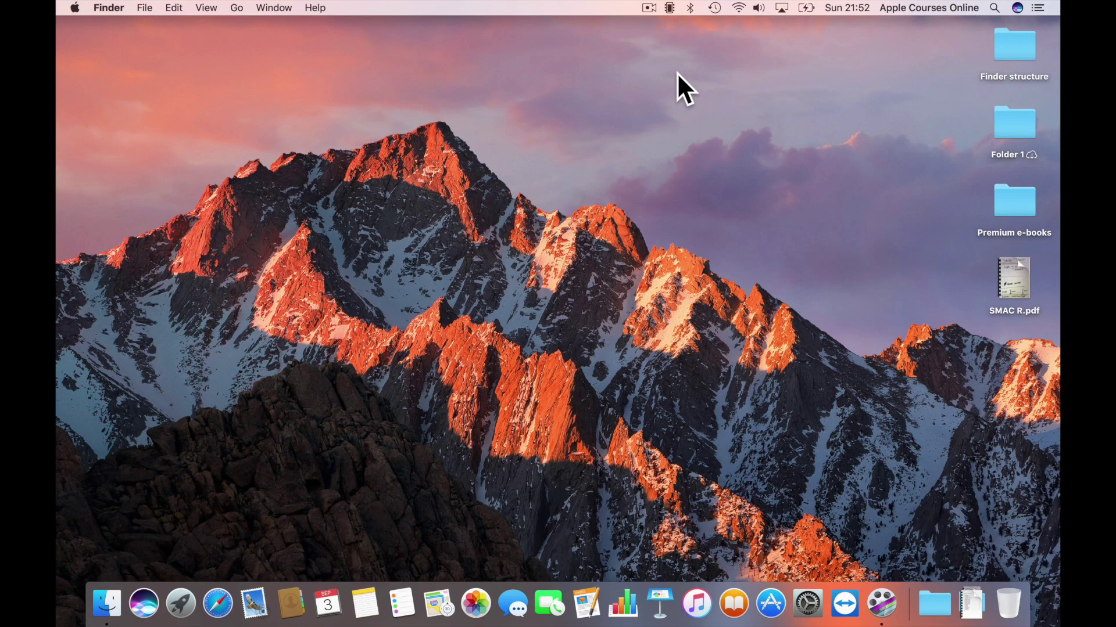
{"action": "left_click_drag", "start_coordinate": [678, 72], "coordinate": [978, 315]}
{"action": "left_click", "coordinate": [894, 269]}
- Open the desktop background settings and try the Bølge and Drivis pictures as wallpaper
{"action": "right_click", "coordinate": [590, 139]}
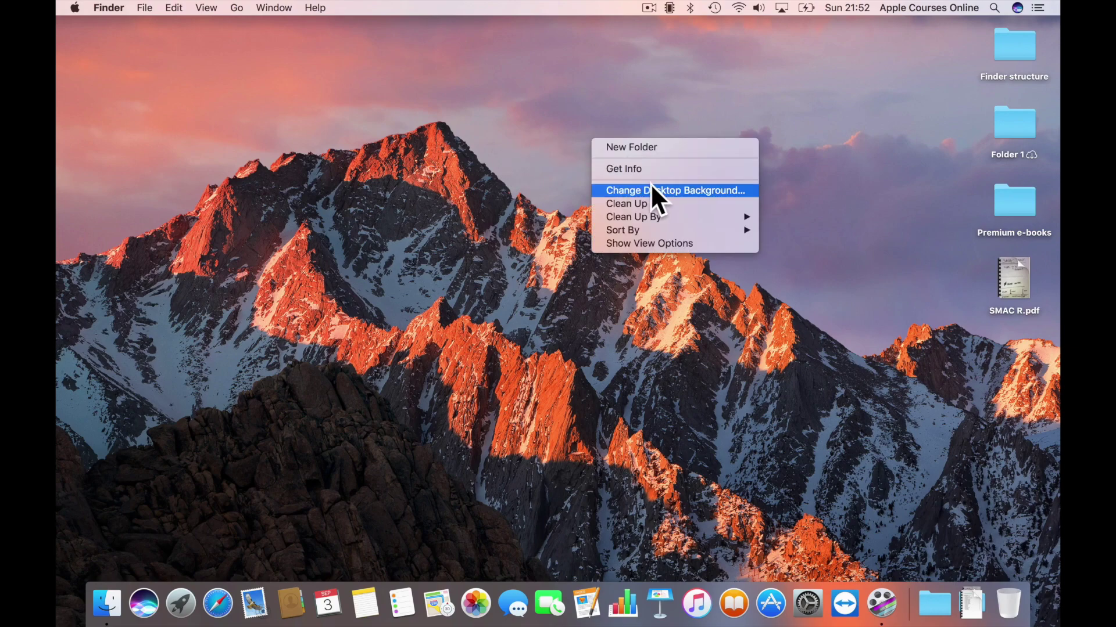
{"action": "left_click", "coordinate": [736, 190]}
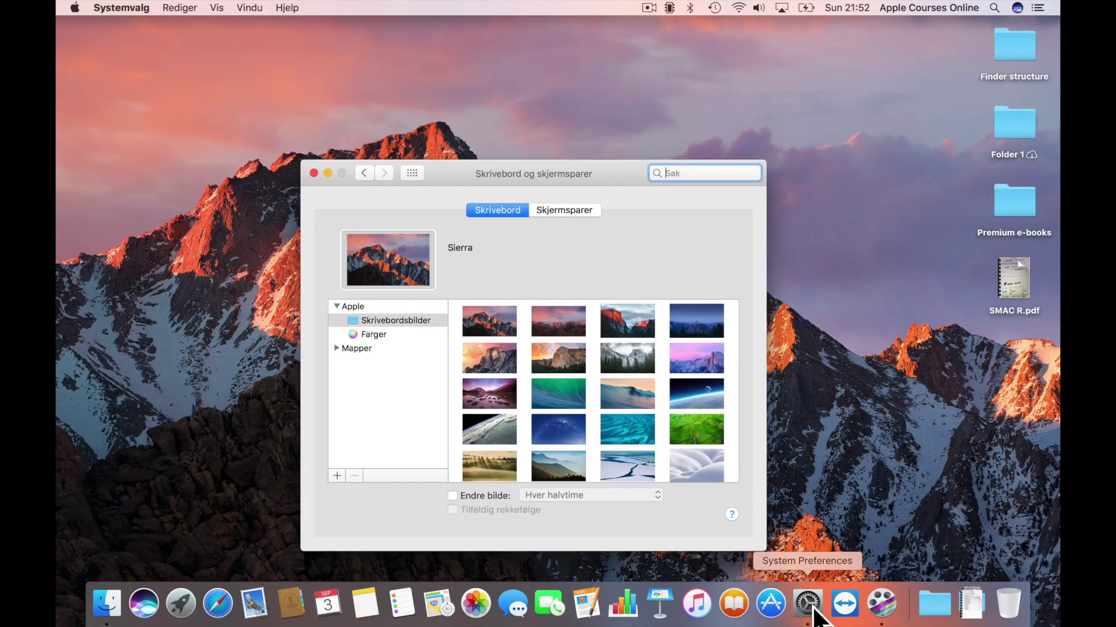
{"action": "left_click_drag", "start_coordinate": [589, 169], "coordinate": [587, 77]}
{"action": "left_click", "coordinate": [581, 256]}
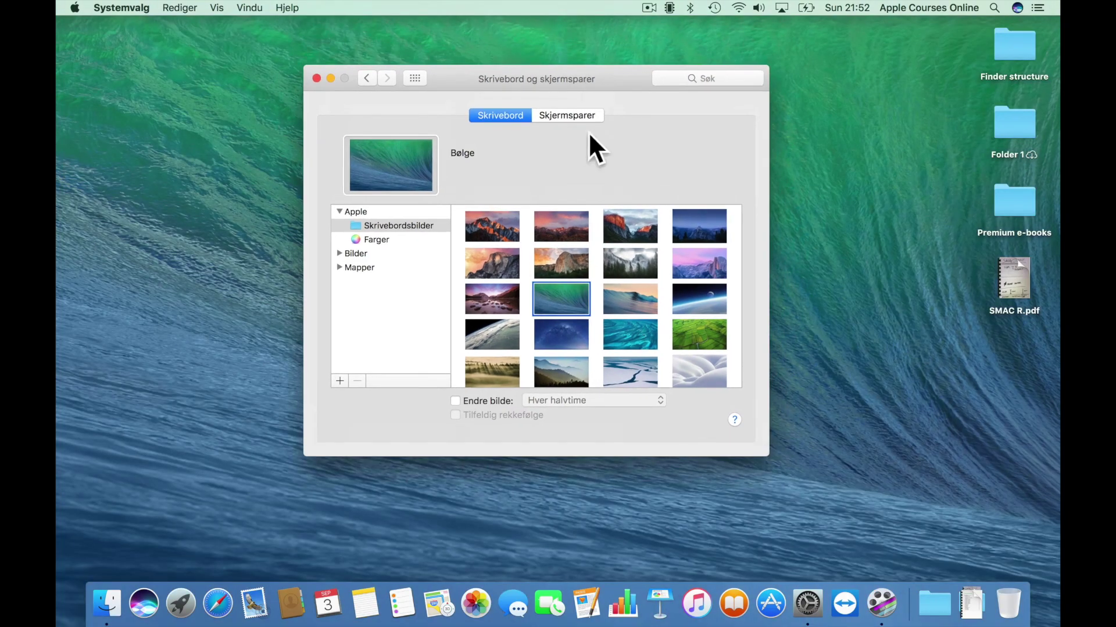
{"action": "scroll", "coordinate": [623, 360], "scroll_direction": "down", "scroll_amount": 1}
{"action": "left_click", "coordinate": [628, 342]}
{"action": "scroll", "coordinate": [619, 317], "scroll_direction": "up", "scroll_amount": 1}
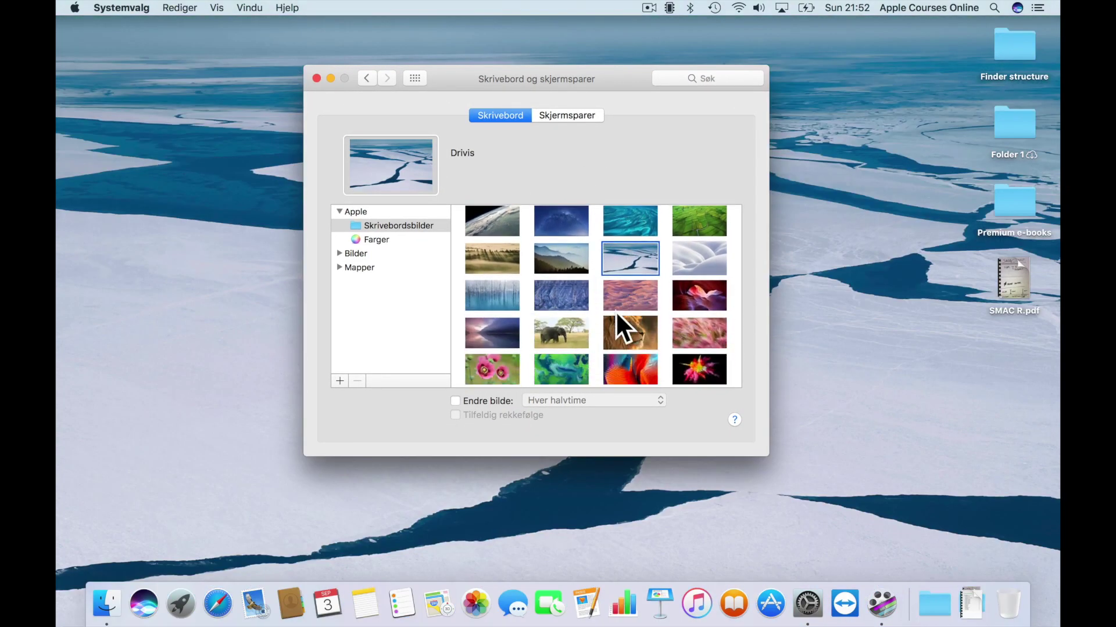
- Set the desktop background to the Sierra picture and close the settings window
{"action": "left_click", "coordinate": [494, 317]}
{"action": "scroll", "coordinate": [504, 285], "scroll_direction": "up", "scroll_amount": 1}
{"action": "left_click", "coordinate": [506, 229]}
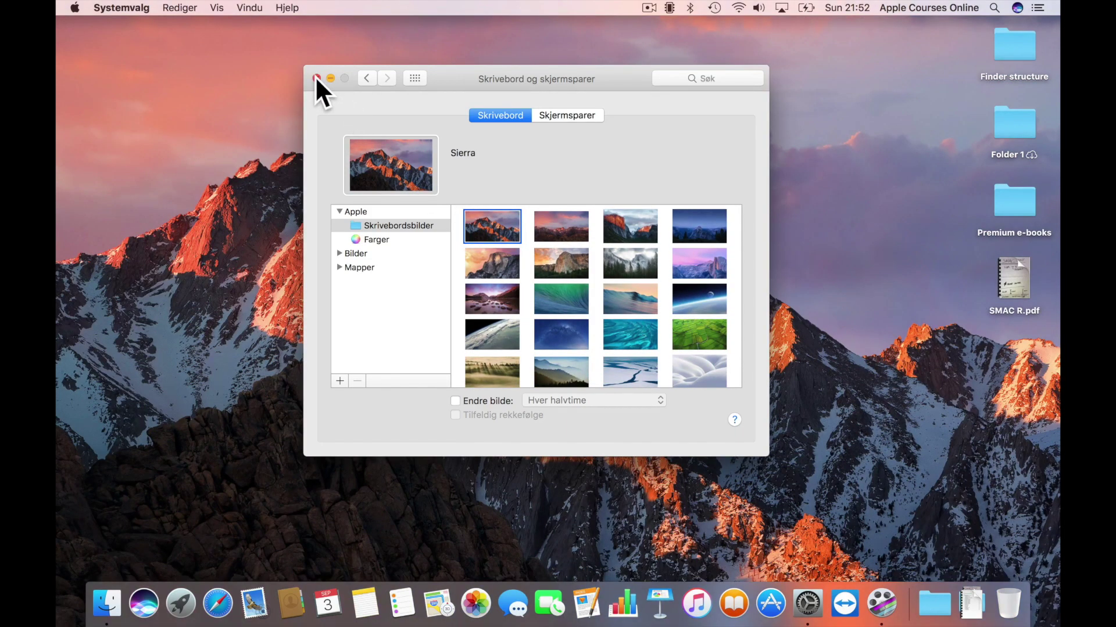
{"action": "left_click", "coordinate": [316, 77]}
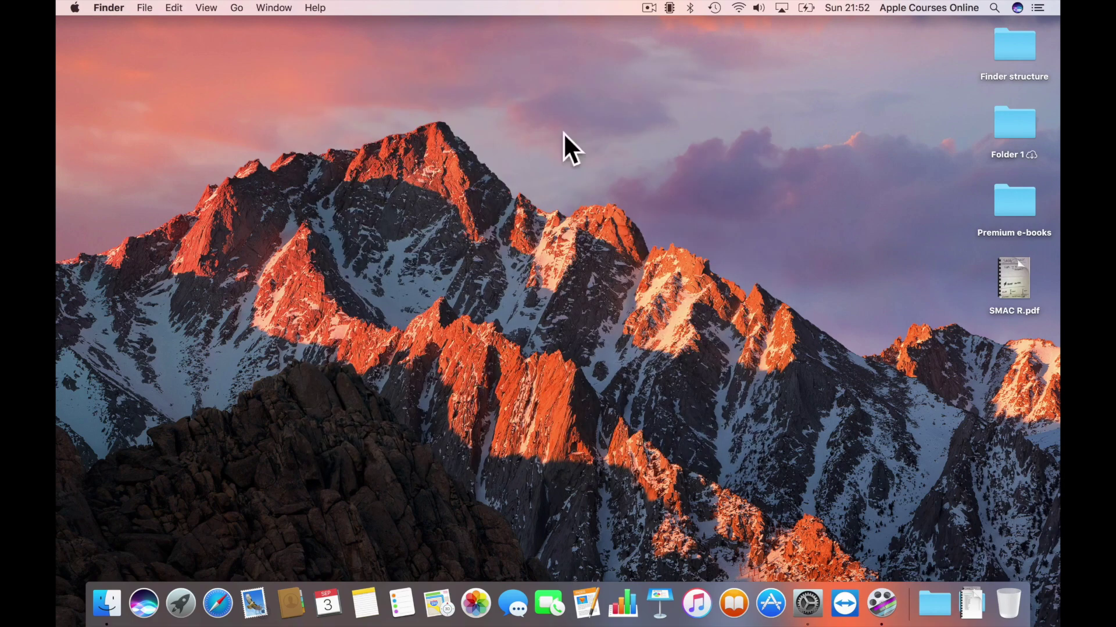
{"action": "right_click", "coordinate": [569, 182]}
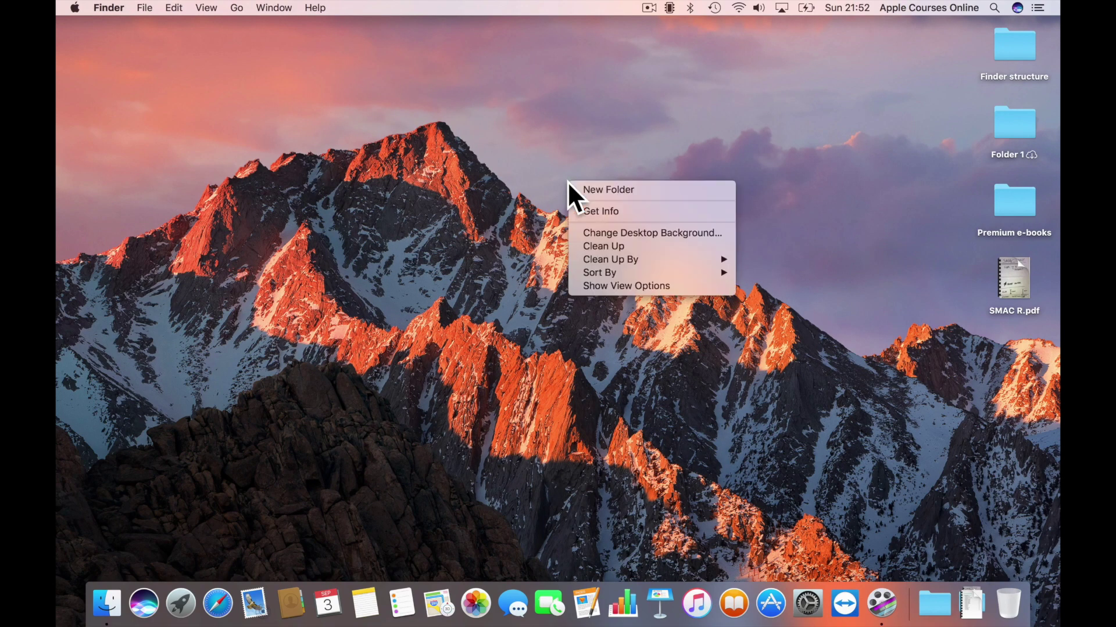
{"action": "left_click", "coordinate": [567, 181]}
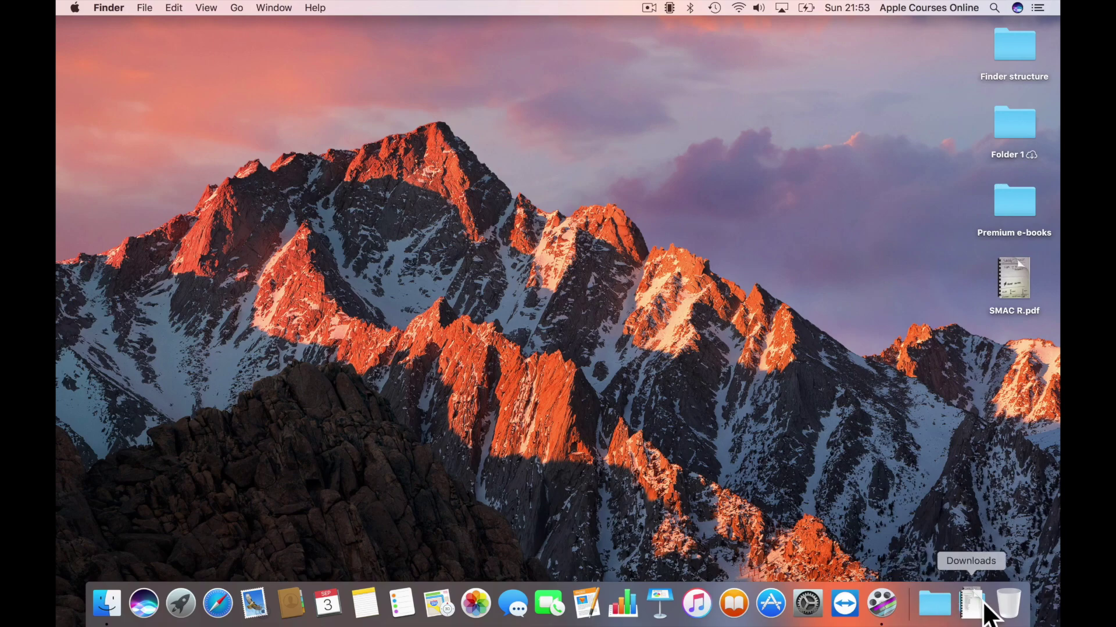
- Look through both pages of apps in Launchpad and the Other folder, and return to the desktop
{"action": "left_click", "coordinate": [182, 610]}
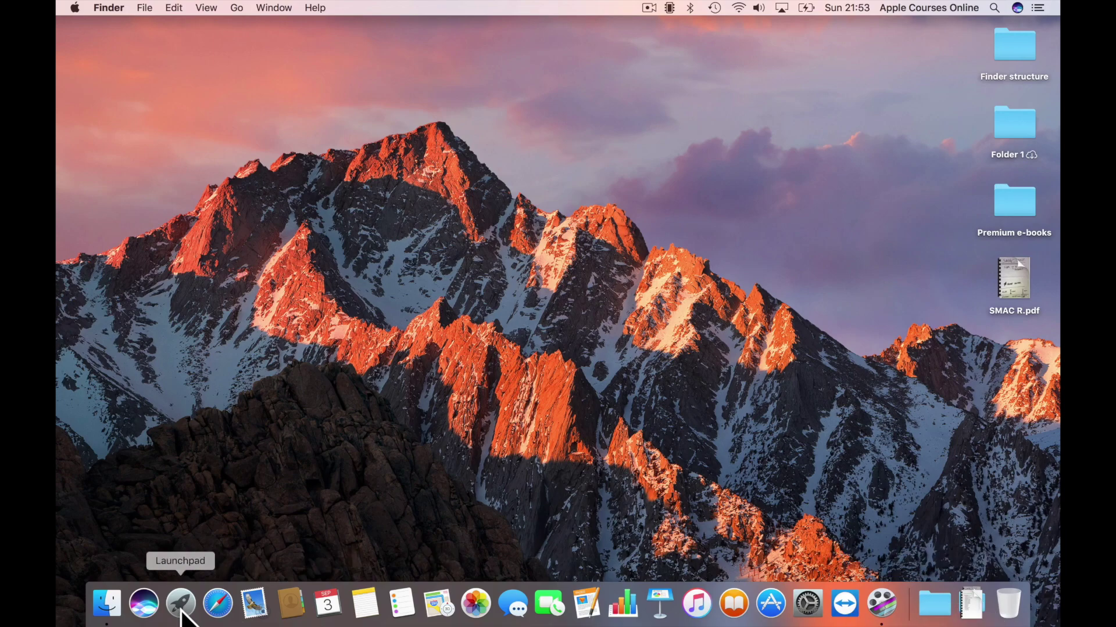
{"action": "scroll", "coordinate": [487, 376], "scroll_direction": "right", "scroll_amount": 3}
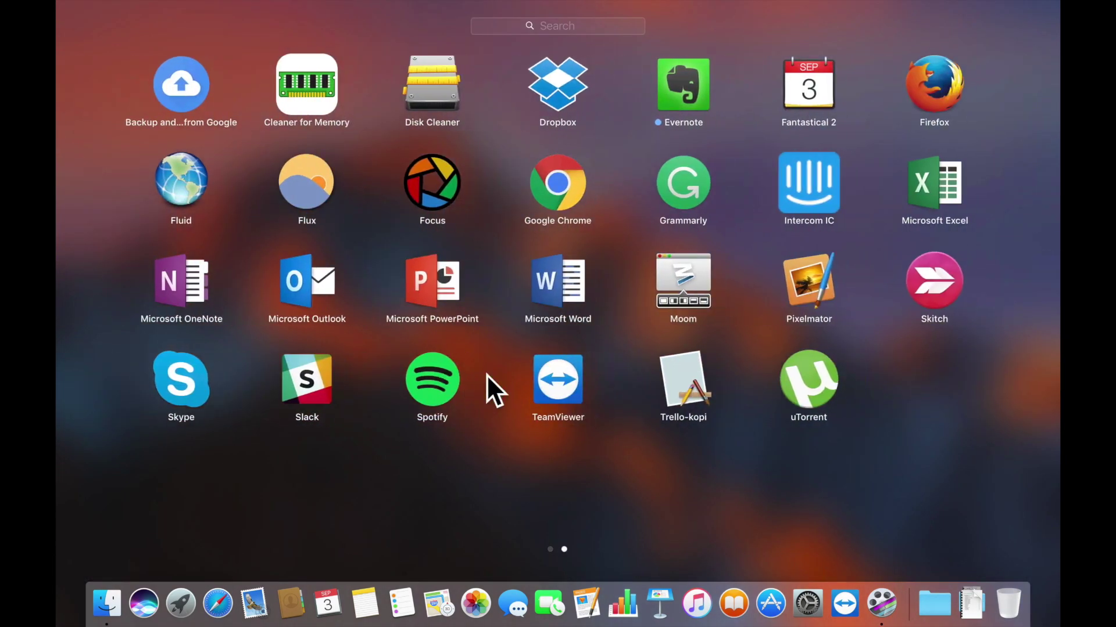
{"action": "scroll", "coordinate": [486, 375], "scroll_direction": "left", "scroll_amount": 3}
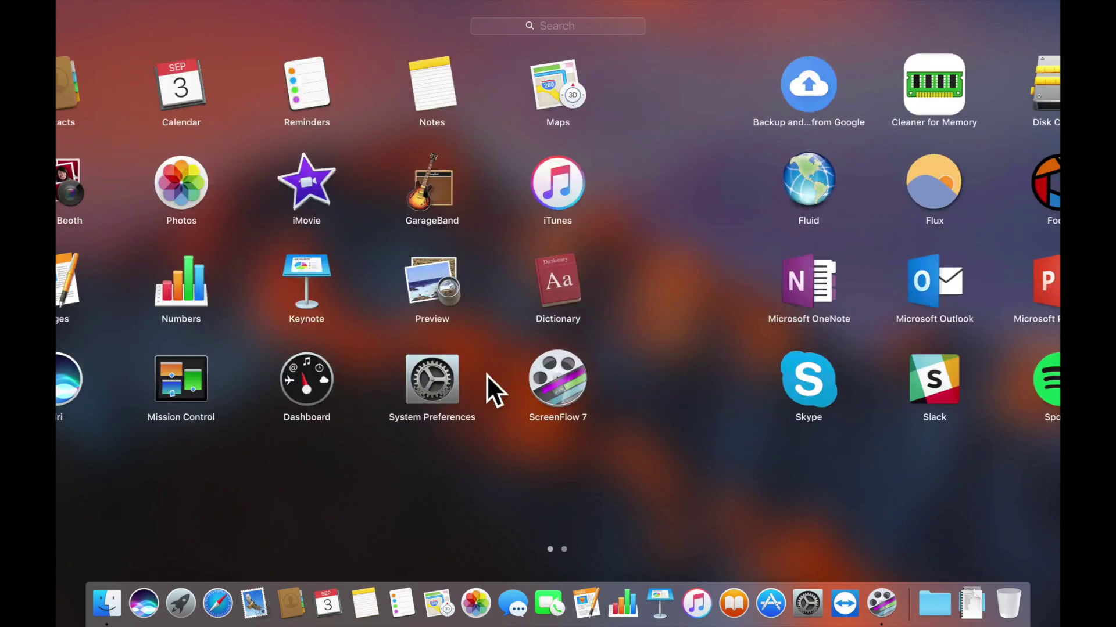
{"action": "left_click", "coordinate": [322, 378]}
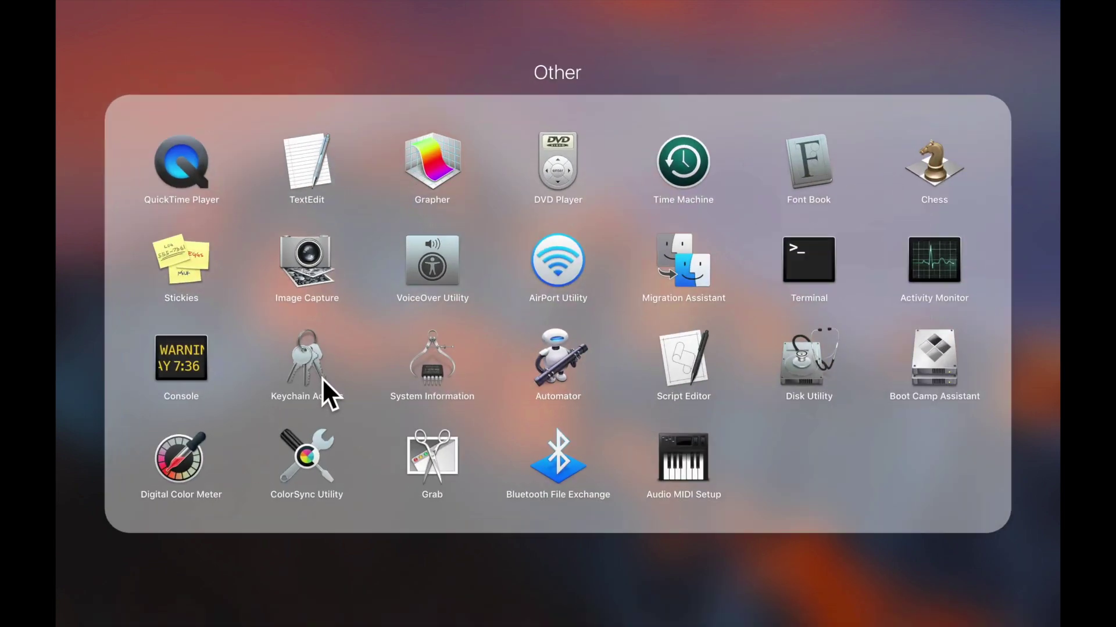
{"action": "left_click", "coordinate": [472, 21]}
{"action": "left_click", "coordinate": [463, 434]}
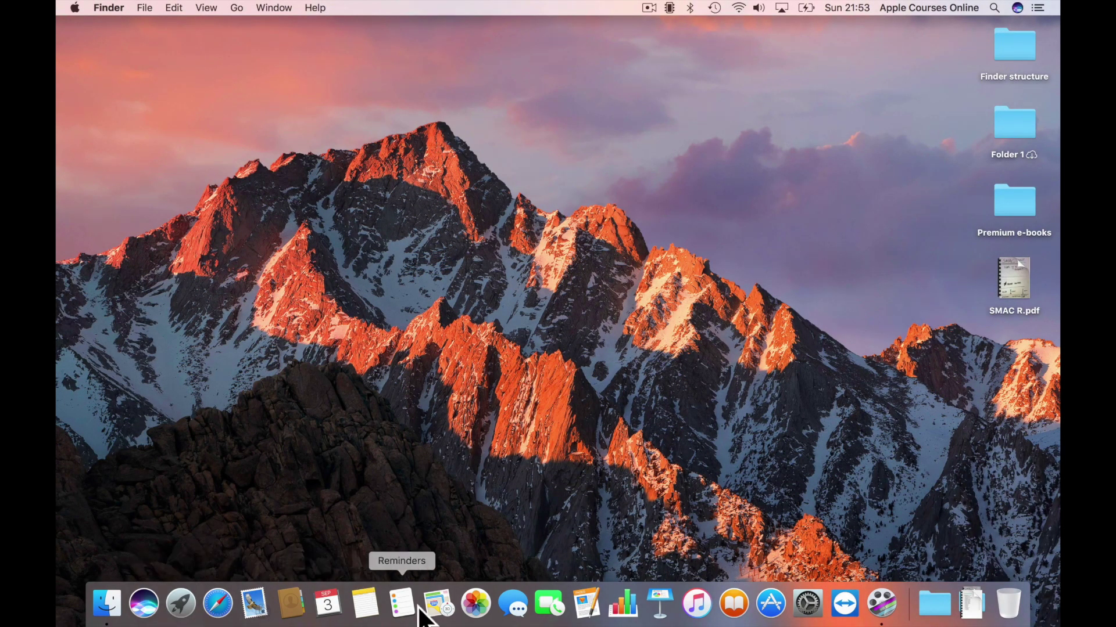
- Launch Keynote from the Dock and quit it again
{"action": "left_click", "coordinate": [657, 604]}
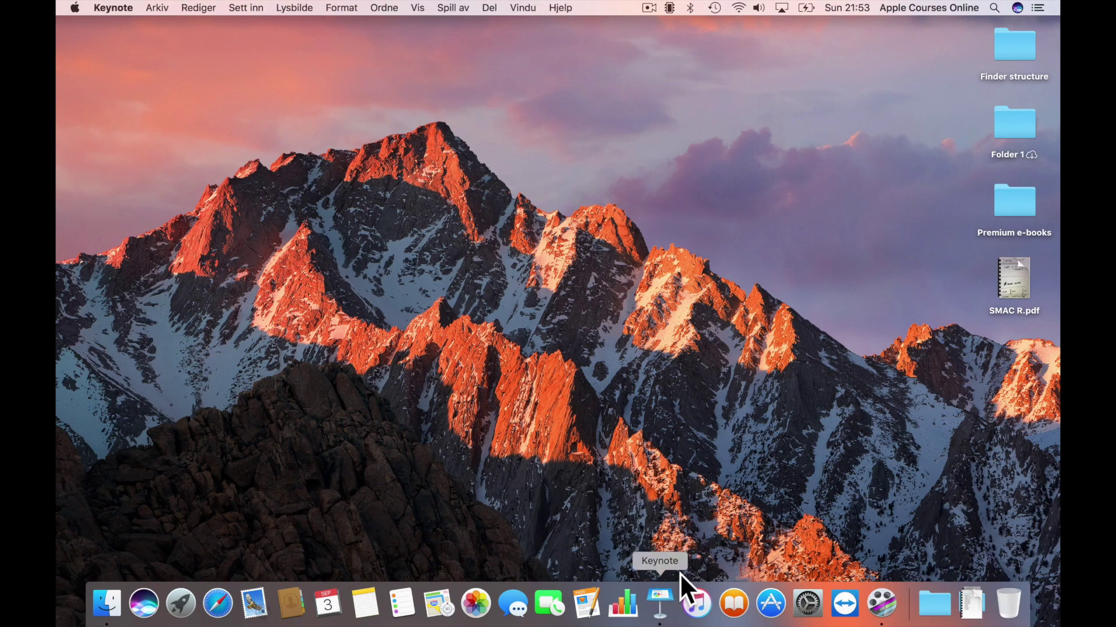
{"action": "right_click", "coordinate": [659, 601]}
{"action": "left_click", "coordinate": [674, 558]}
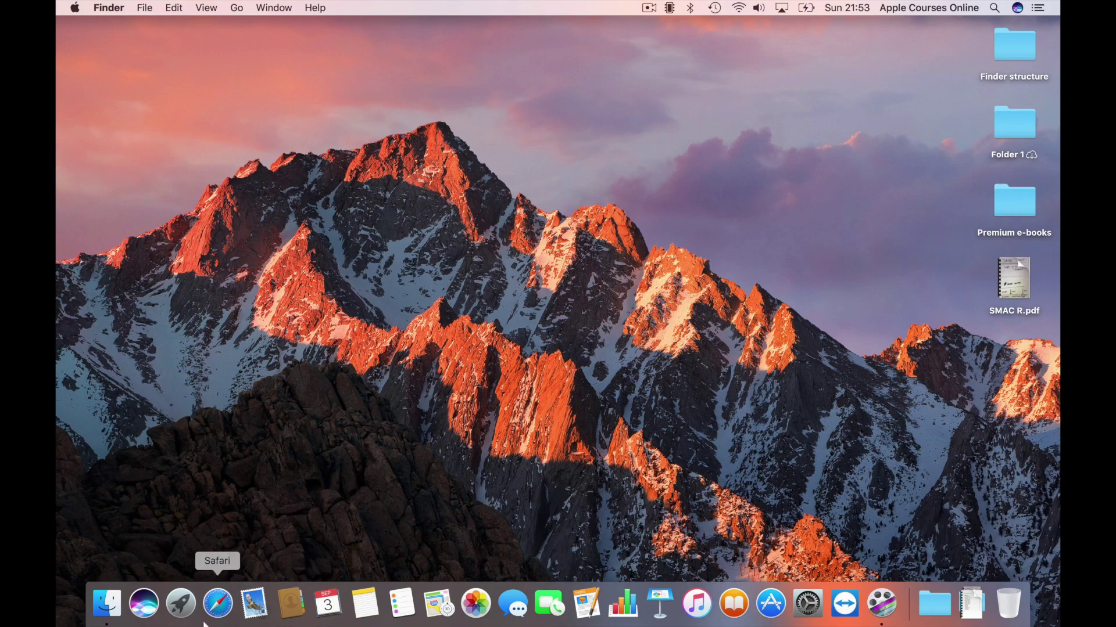
- Remove the Mail and Pages icons from the Dock
{"action": "left_click_drag", "start_coordinate": [254, 604], "coordinate": [288, 407]}
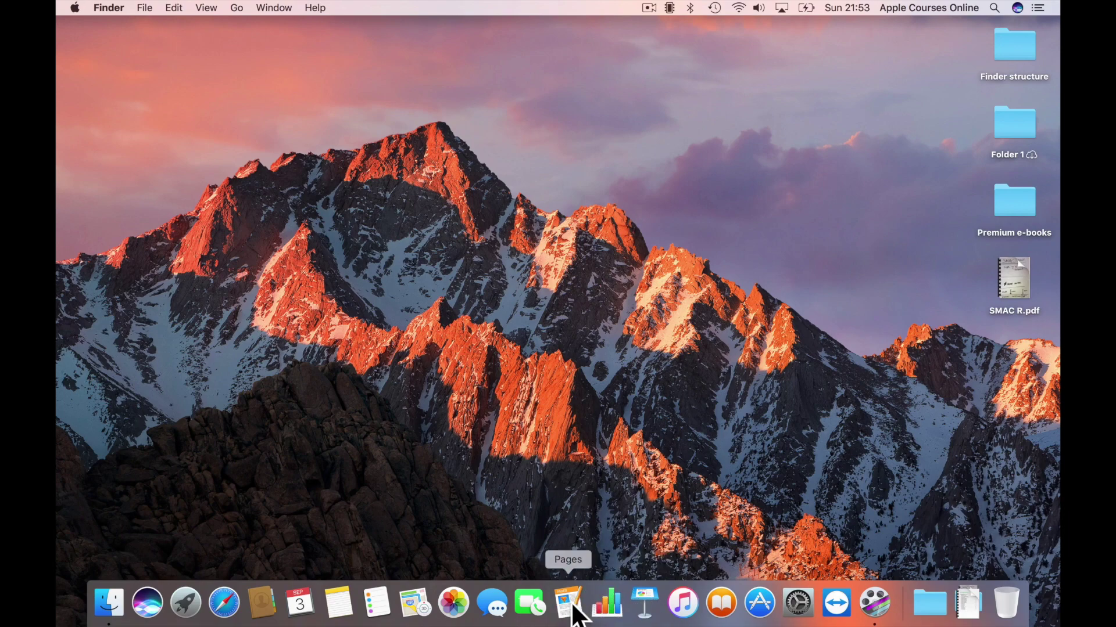
{"action": "left_click_drag", "start_coordinate": [570, 605], "coordinate": [575, 452]}
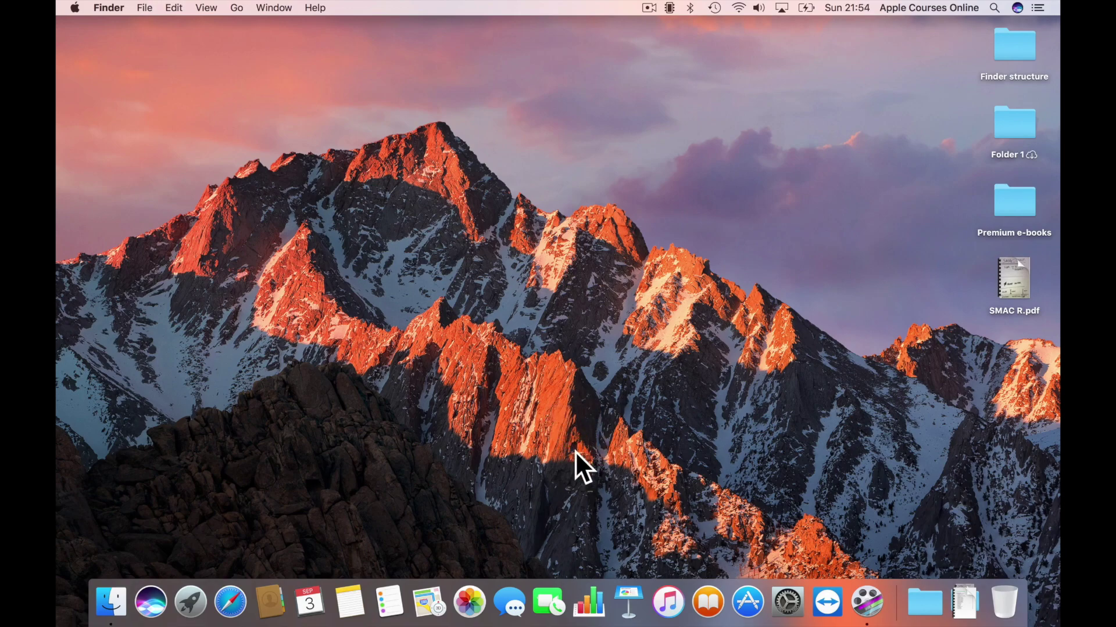
- Add Microsoft Word from Launchpad to the Dock, between FaceTime and Numbers
{"action": "left_click", "coordinate": [186, 616]}
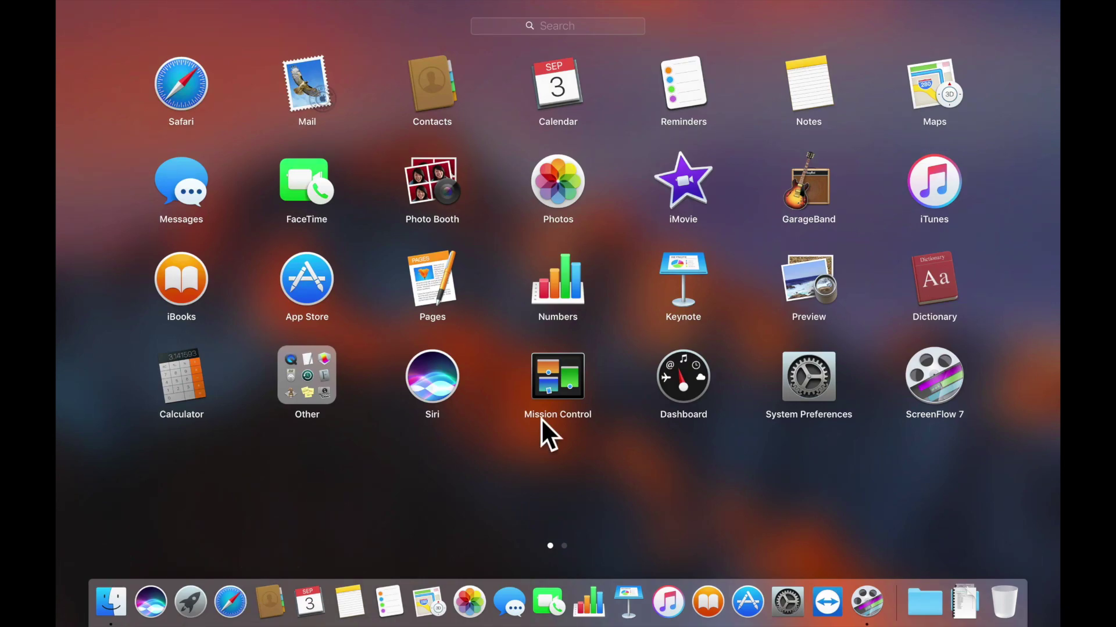
{"action": "scroll", "coordinate": [542, 419], "scroll_direction": "right", "scroll_amount": 5}
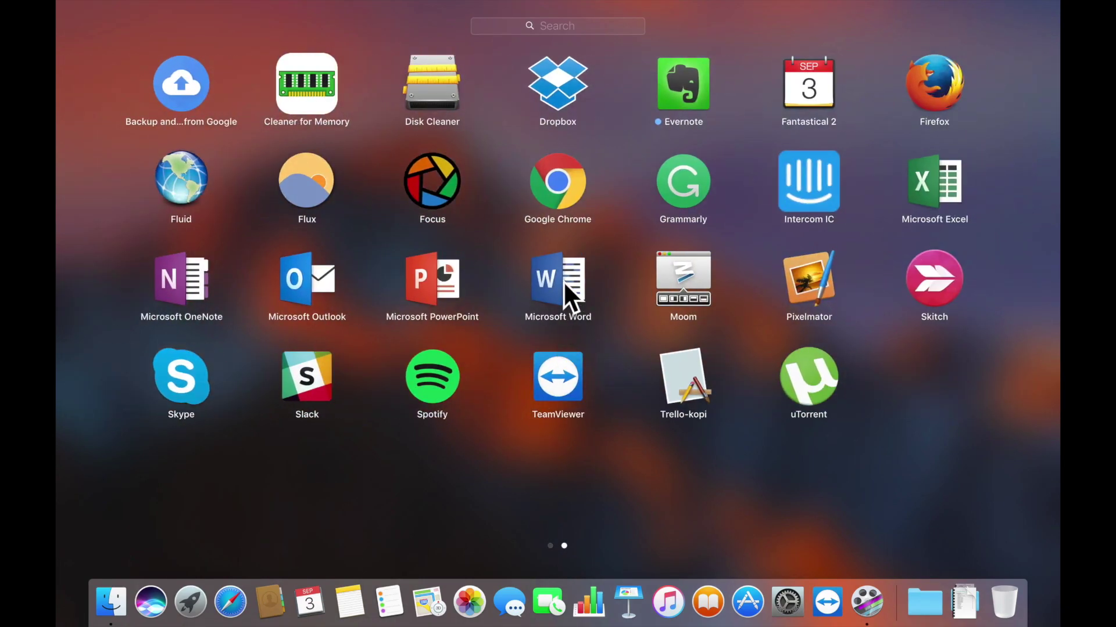
{"action": "left_click_drag", "start_coordinate": [563, 281], "coordinate": [569, 611]}
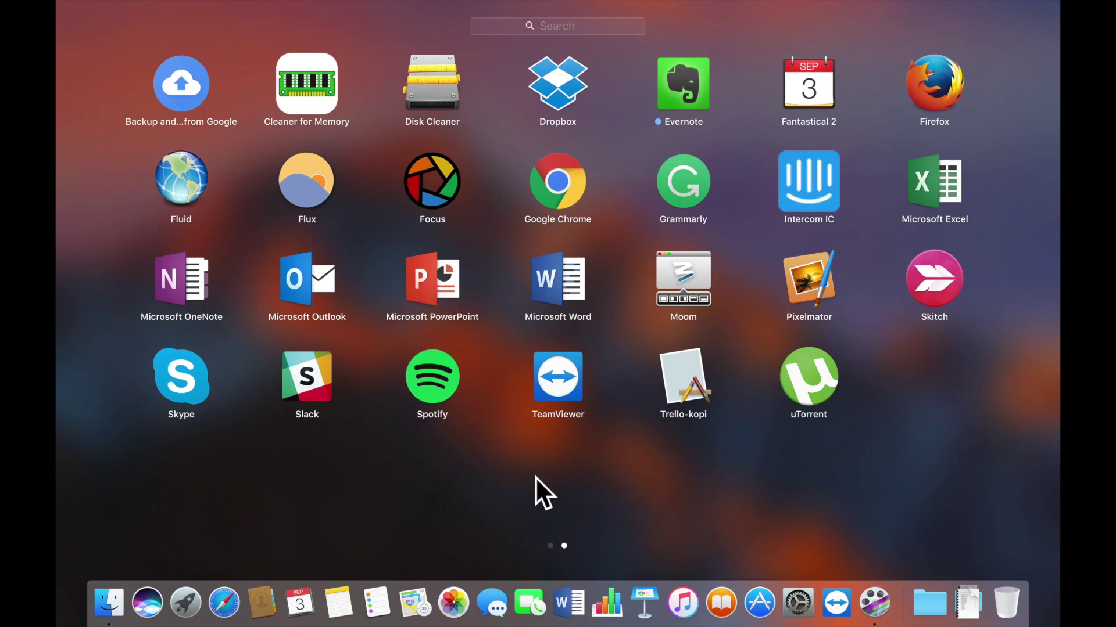
- Launch Pages from Launchpad and set it to be kept in the Dock
{"action": "scroll", "coordinate": [535, 477], "scroll_direction": "left", "scroll_amount": 2}
{"action": "left_click", "coordinate": [436, 275]}
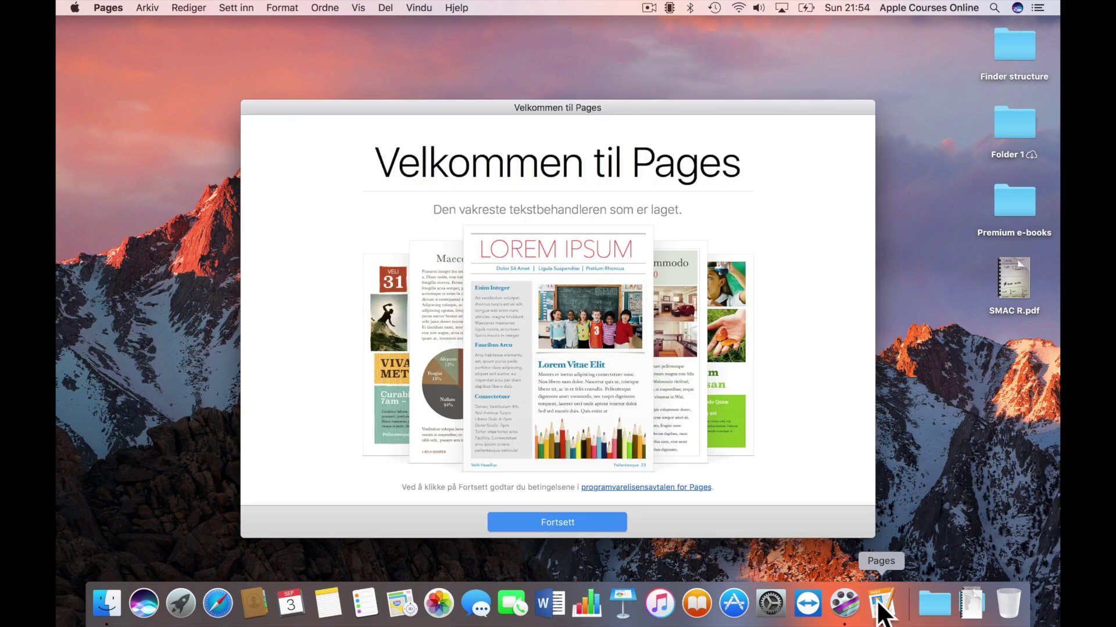
{"action": "right_click", "coordinate": [888, 602]}
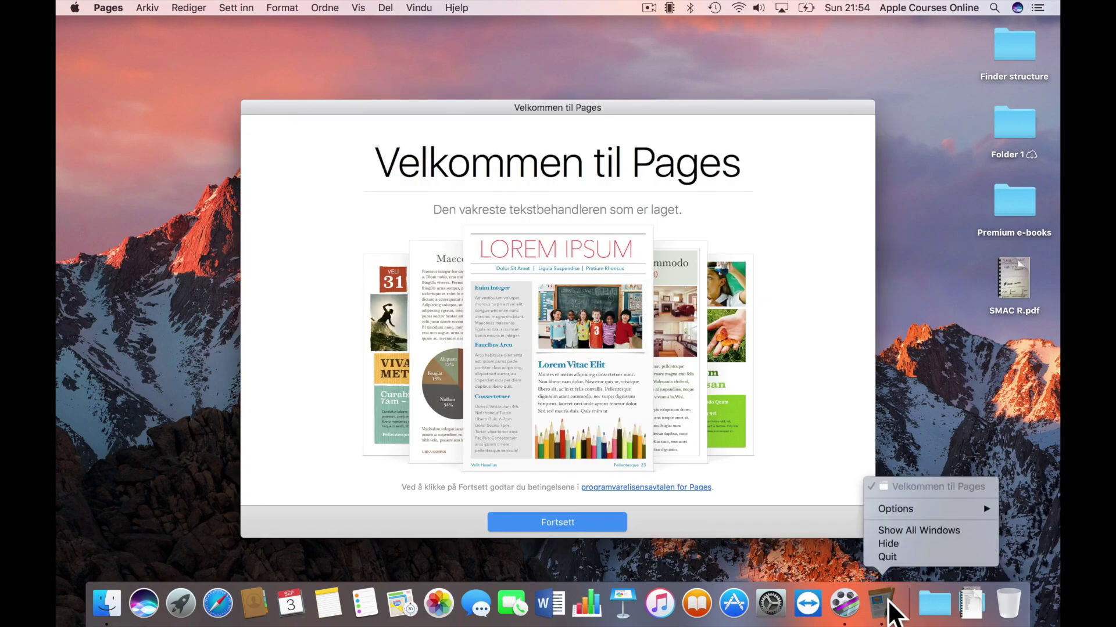
{"action": "mouse_move", "coordinate": [893, 511]}
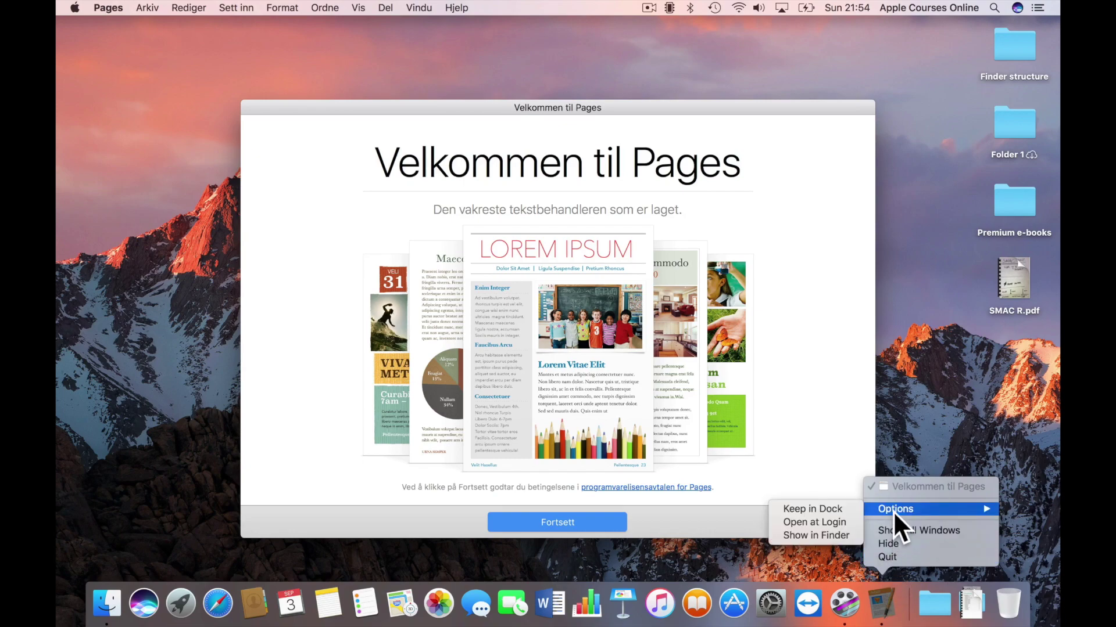
{"action": "left_click", "coordinate": [828, 507]}
{"action": "right_click", "coordinate": [887, 605]}
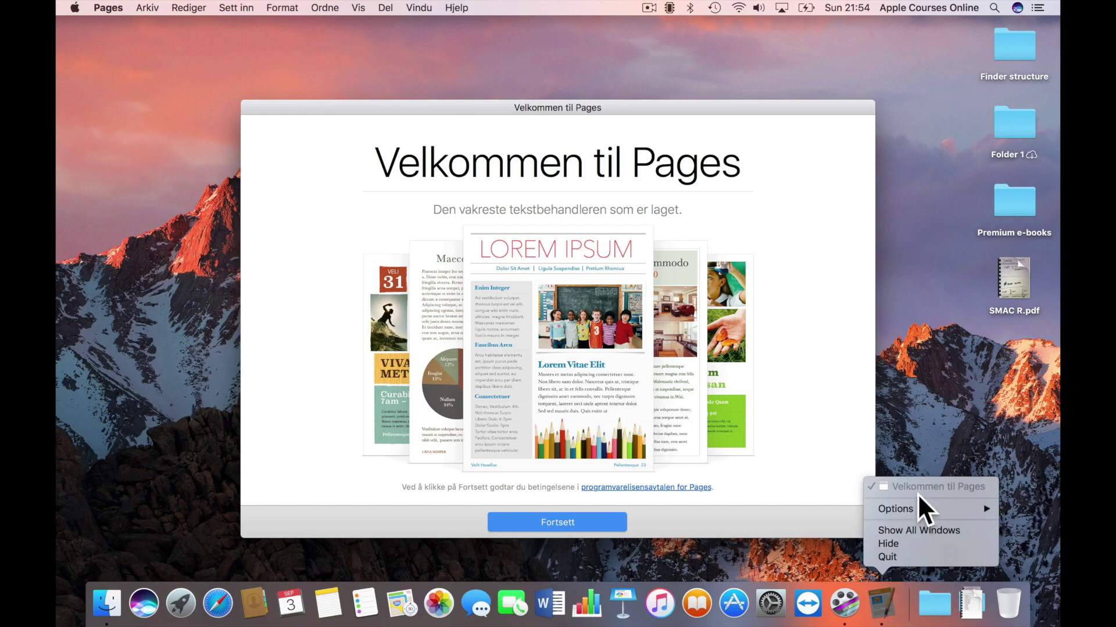
{"action": "mouse_move", "coordinate": [912, 505]}
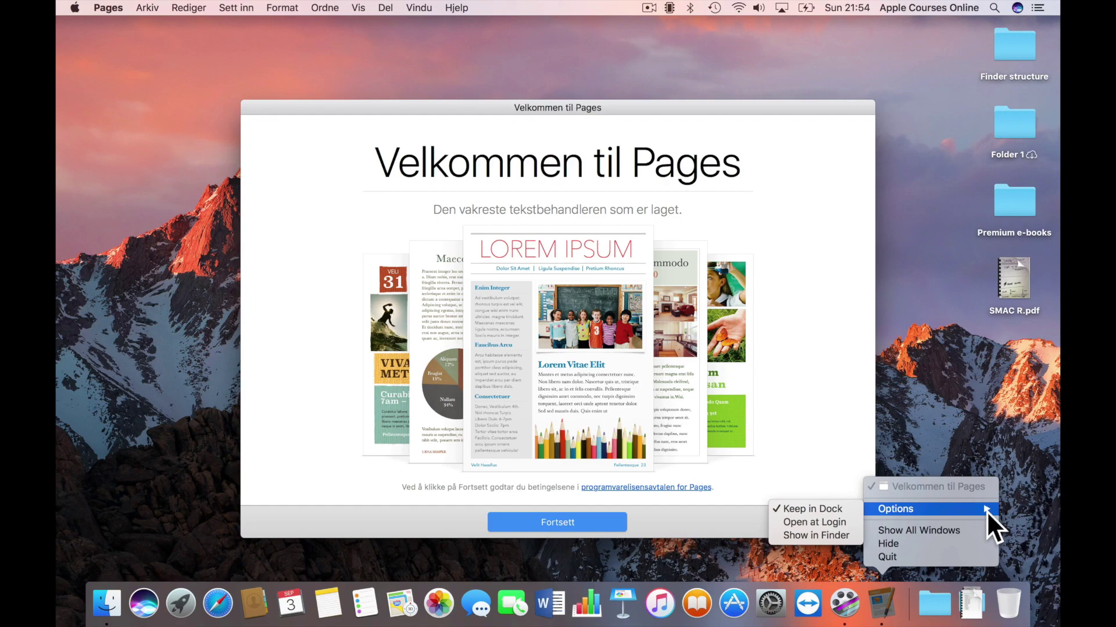
- Examine the Sort By options in the desktop's context menu
{"action": "left_click", "coordinate": [923, 173]}
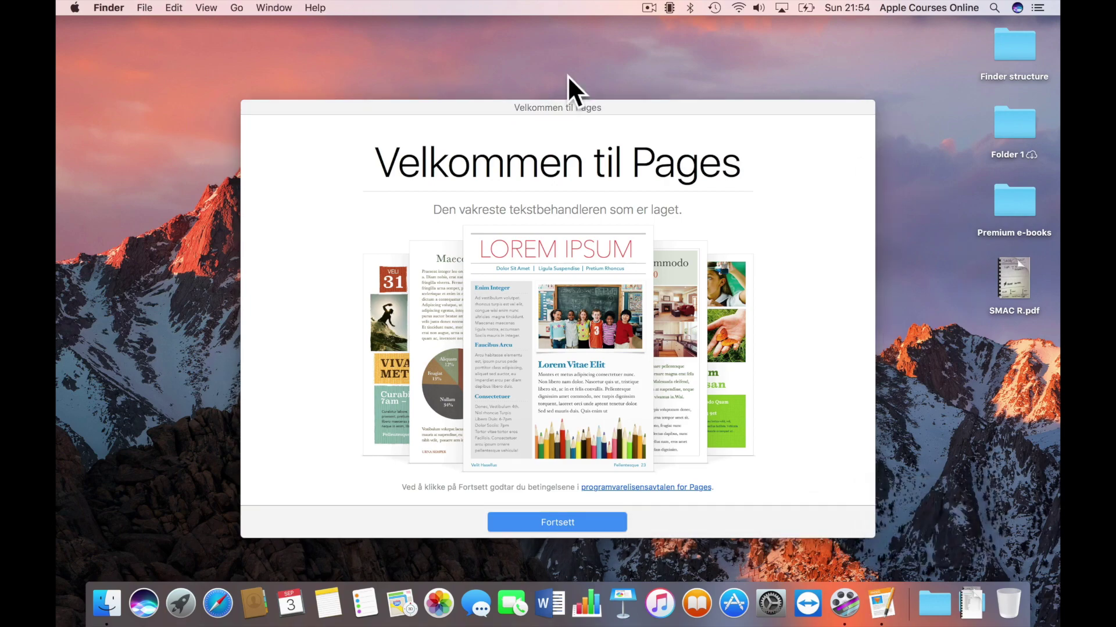
{"action": "right_click", "coordinate": [151, 54]}
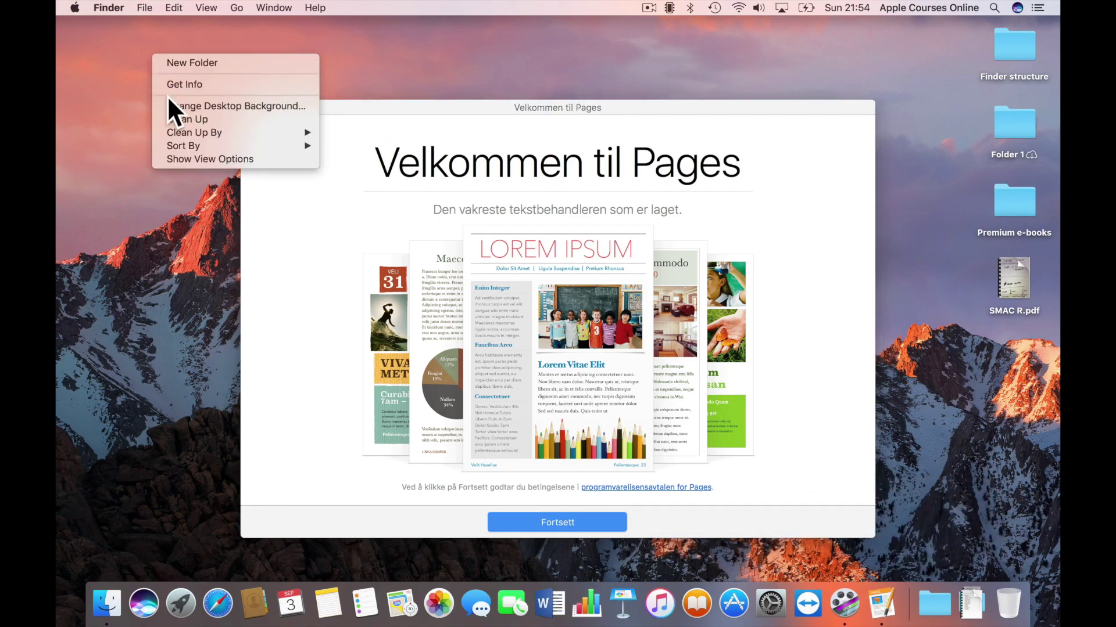
{"action": "mouse_move", "coordinate": [296, 137]}
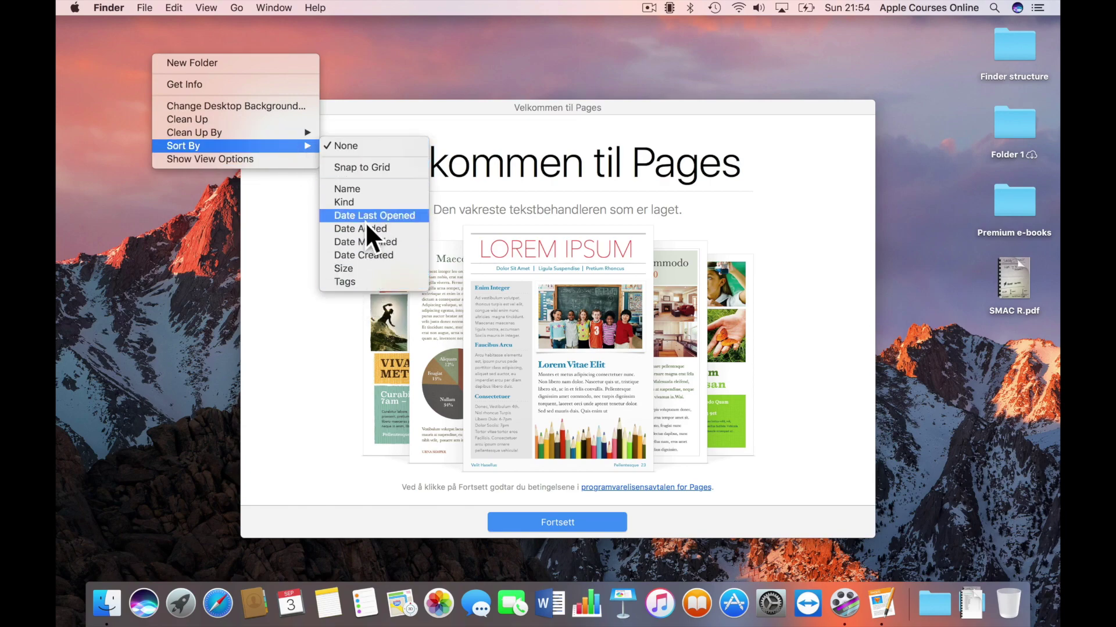
- Continue past the Pages welcome screens and choose to create a document, reaching the template chooser
{"action": "left_click", "coordinate": [570, 524]}
{"action": "left_click", "coordinate": [571, 524]}
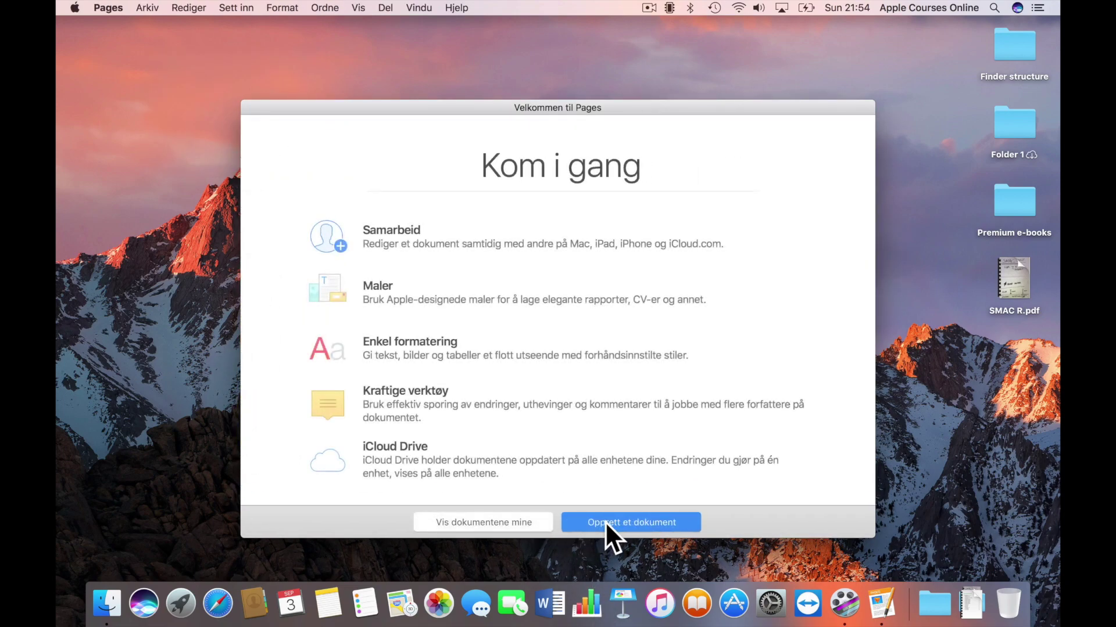
{"action": "left_click", "coordinate": [595, 522]}
- Move the Pages icon in the Dock between Microsoft Word and Numbers, and quit Pages
{"action": "right_click", "coordinate": [874, 614]}
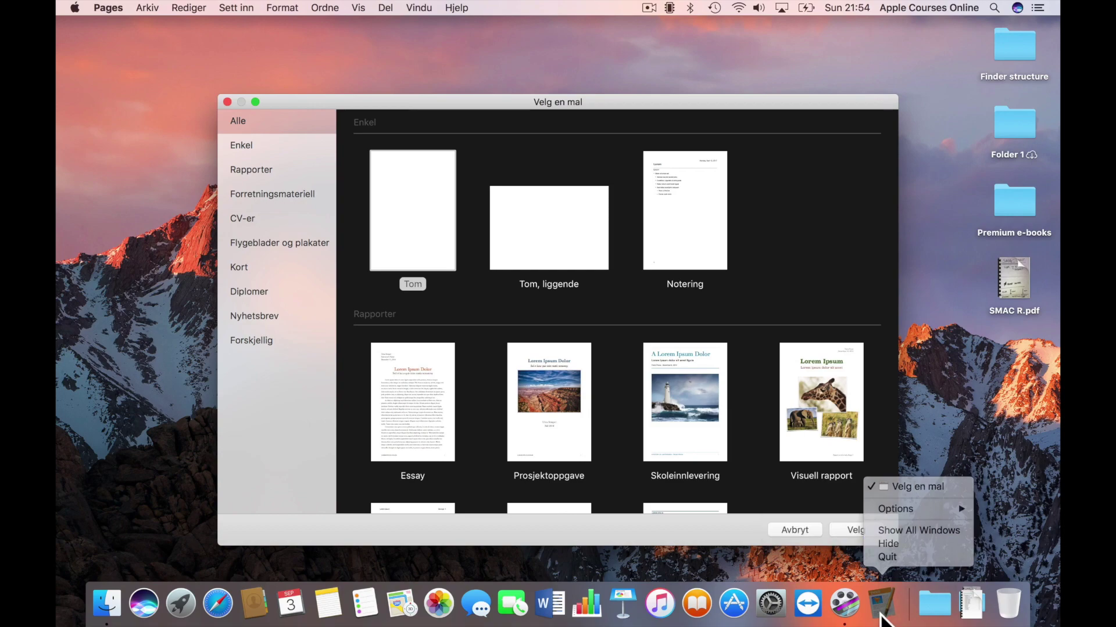
{"action": "left_click", "coordinate": [879, 614]}
{"action": "left_click", "coordinate": [877, 605]}
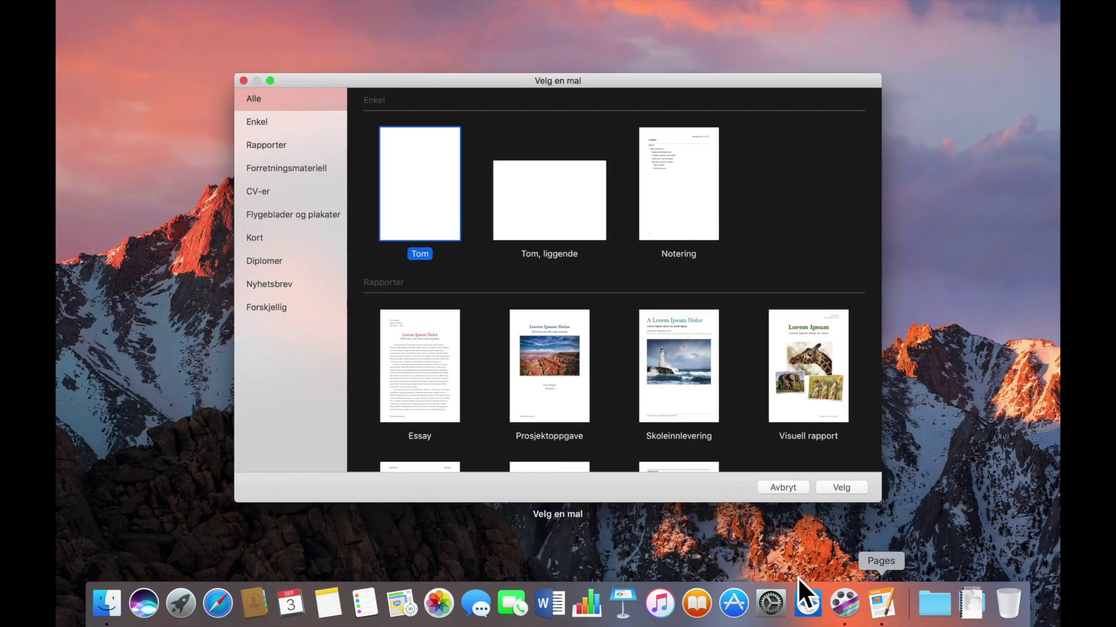
{"action": "left_click", "coordinate": [702, 552]}
{"action": "left_click_drag", "start_coordinate": [880, 605], "coordinate": [590, 613]}
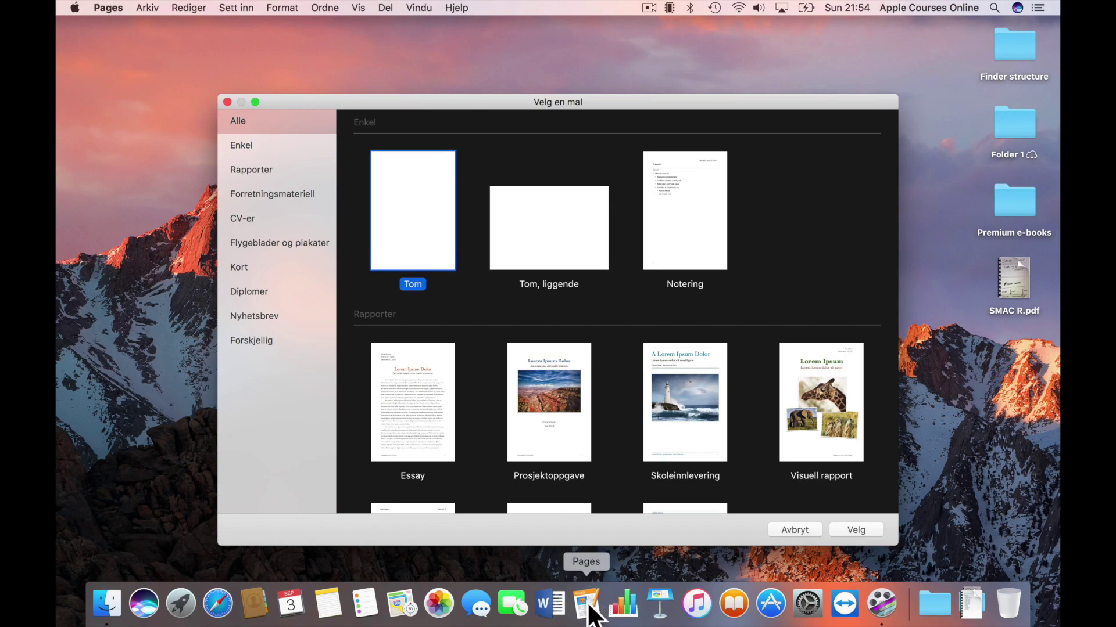
{"action": "right_click", "coordinate": [590, 611]}
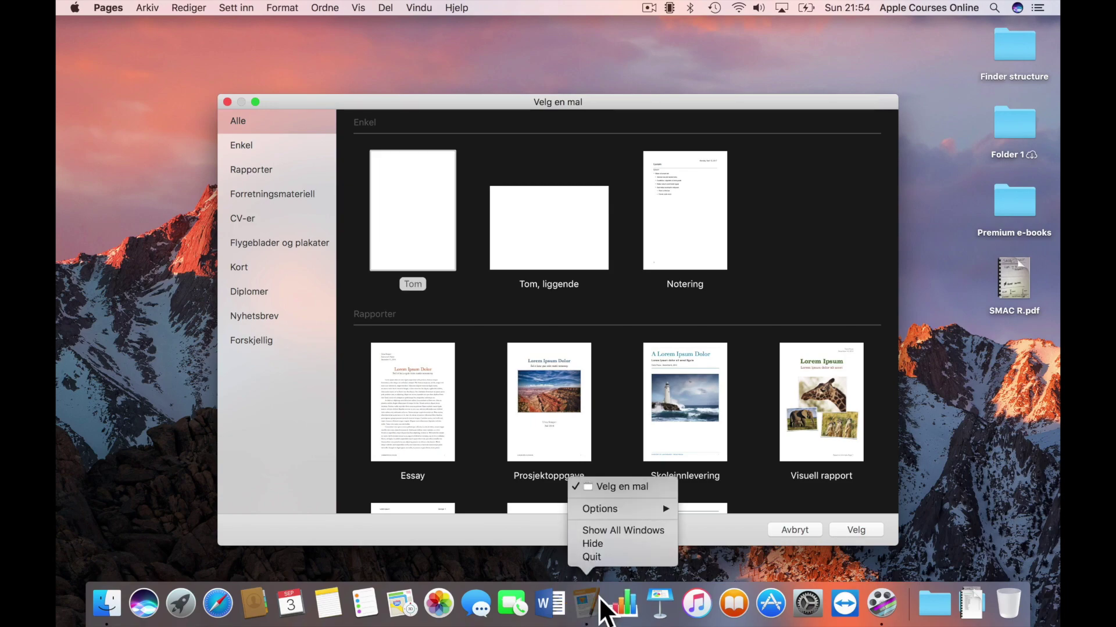
{"action": "left_click", "coordinate": [618, 557]}
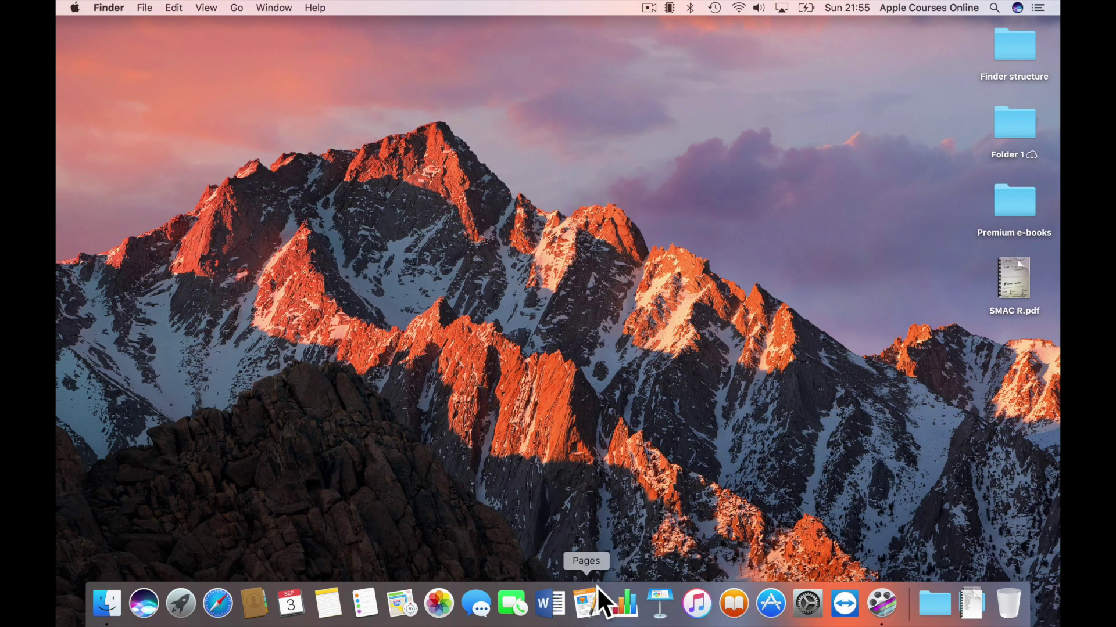
- Launch Pages from its new place in the Dock and quit it again
{"action": "left_click", "coordinate": [576, 609]}
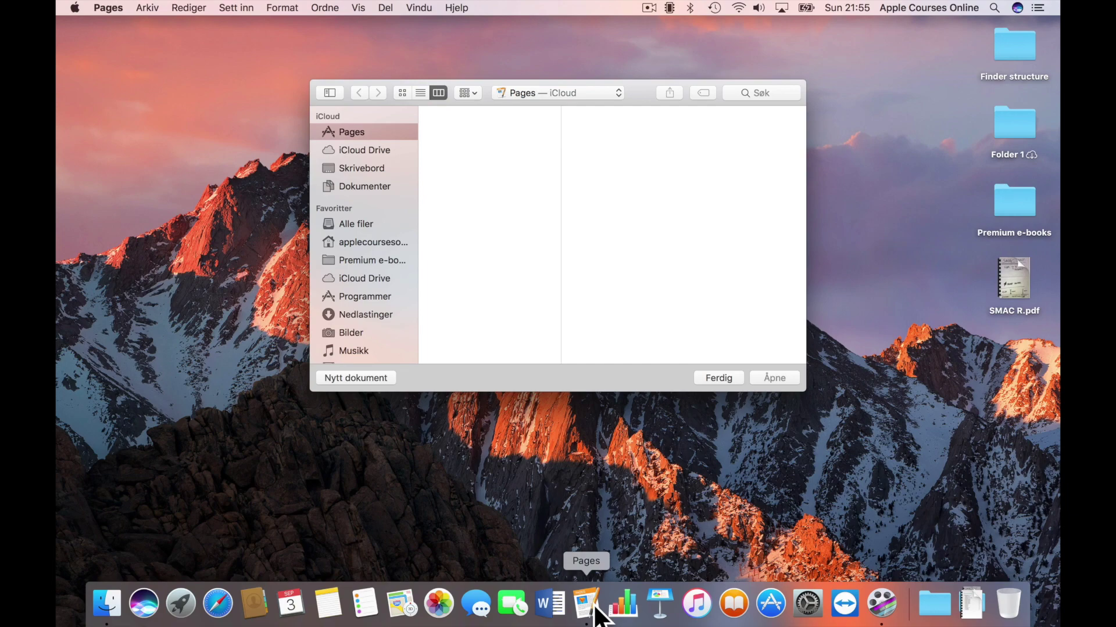
{"action": "right_click", "coordinate": [595, 611]}
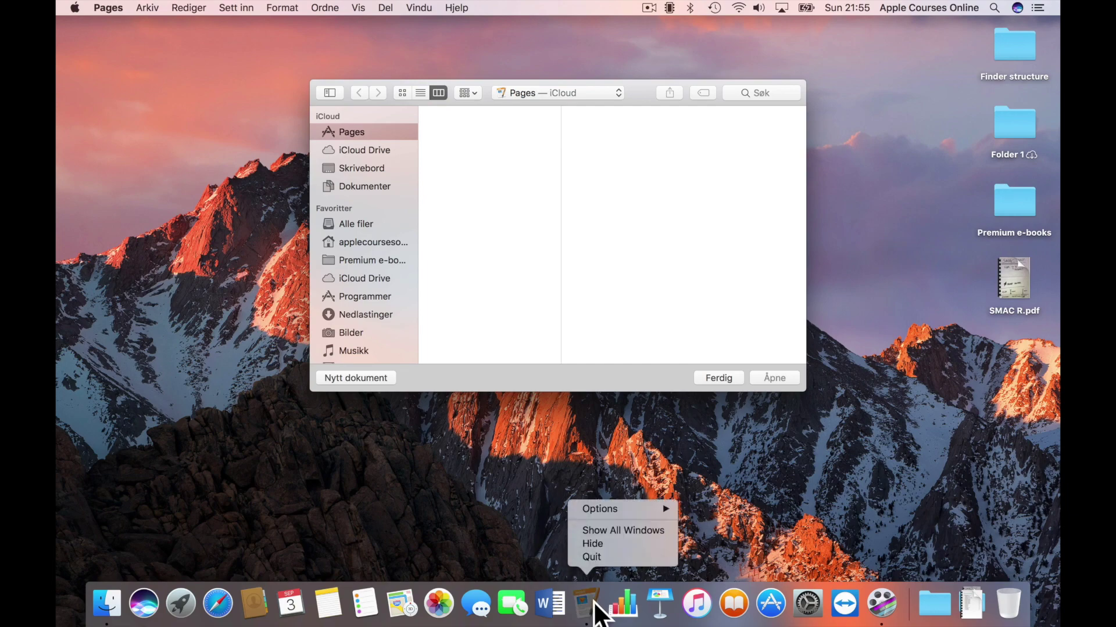
{"action": "left_click", "coordinate": [612, 558]}
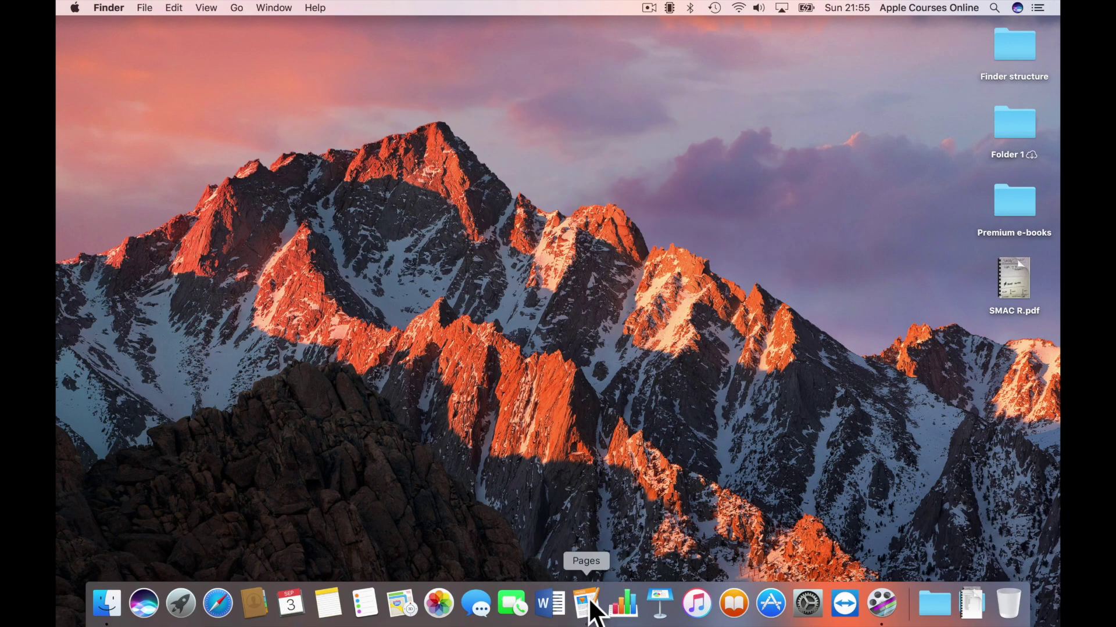
{"action": "right_click", "coordinate": [593, 608]}
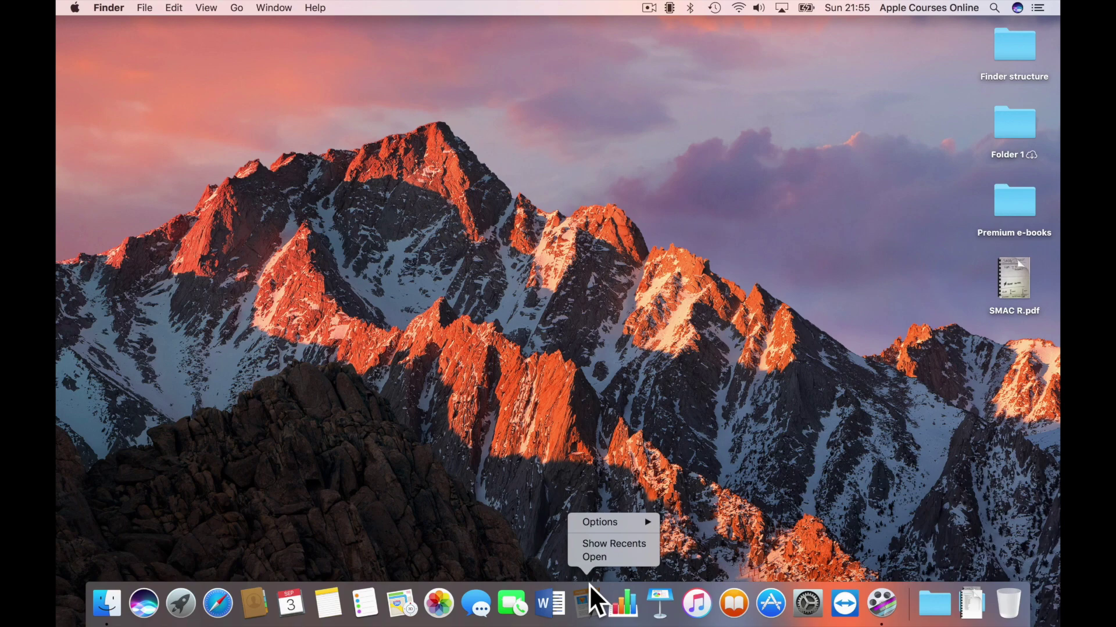
{"action": "left_click", "coordinate": [588, 584]}
- Launch Microsoft Word from the Dock and try to quit it from its Dock icon
{"action": "left_click", "coordinate": [559, 597]}
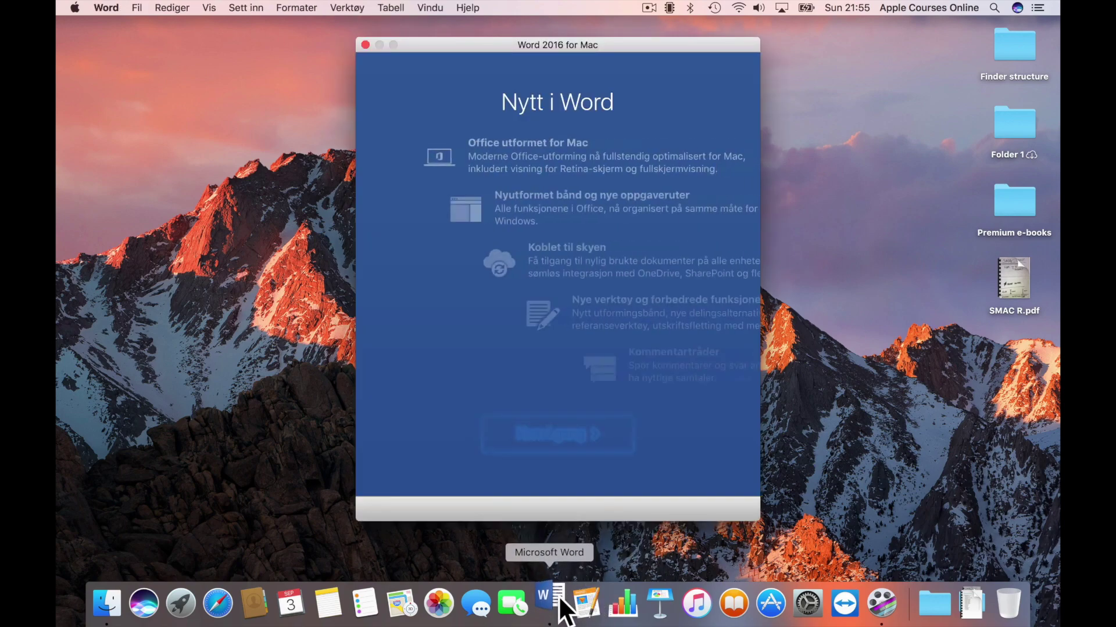
{"action": "right_click", "coordinate": [559, 597]}
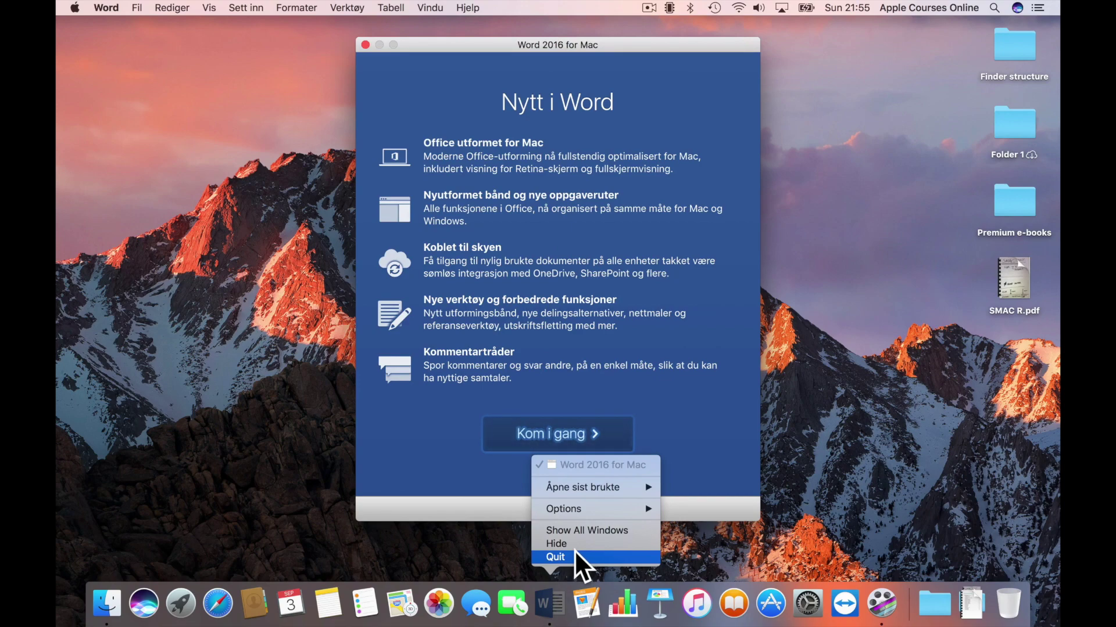
{"action": "left_click", "coordinate": [574, 557]}
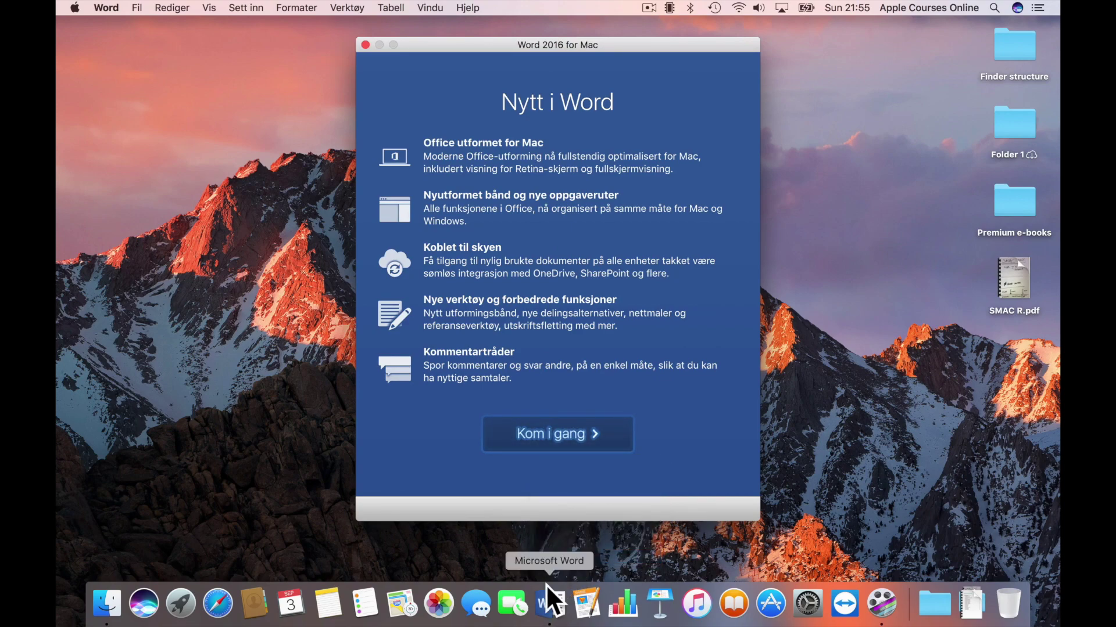
{"action": "right_click", "coordinate": [546, 587]}
{"action": "left_click", "coordinate": [569, 555]}
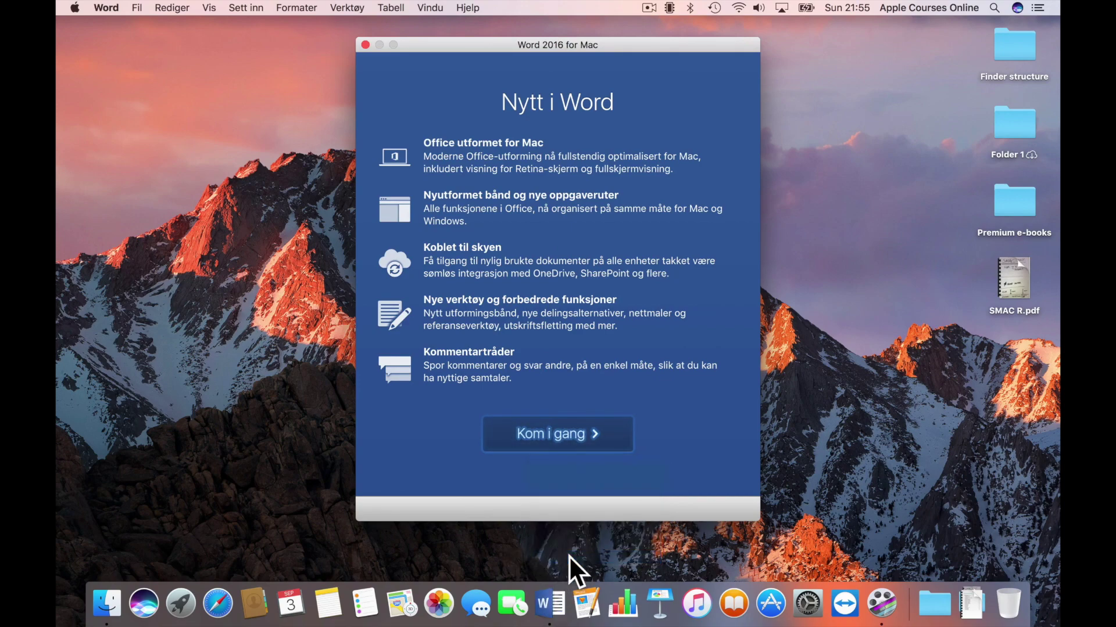
- Get past Word's "Nytt i Word" welcome window to reach the template gallery
{"action": "left_click", "coordinate": [580, 433]}
{"action": "left_click", "coordinate": [367, 43]}
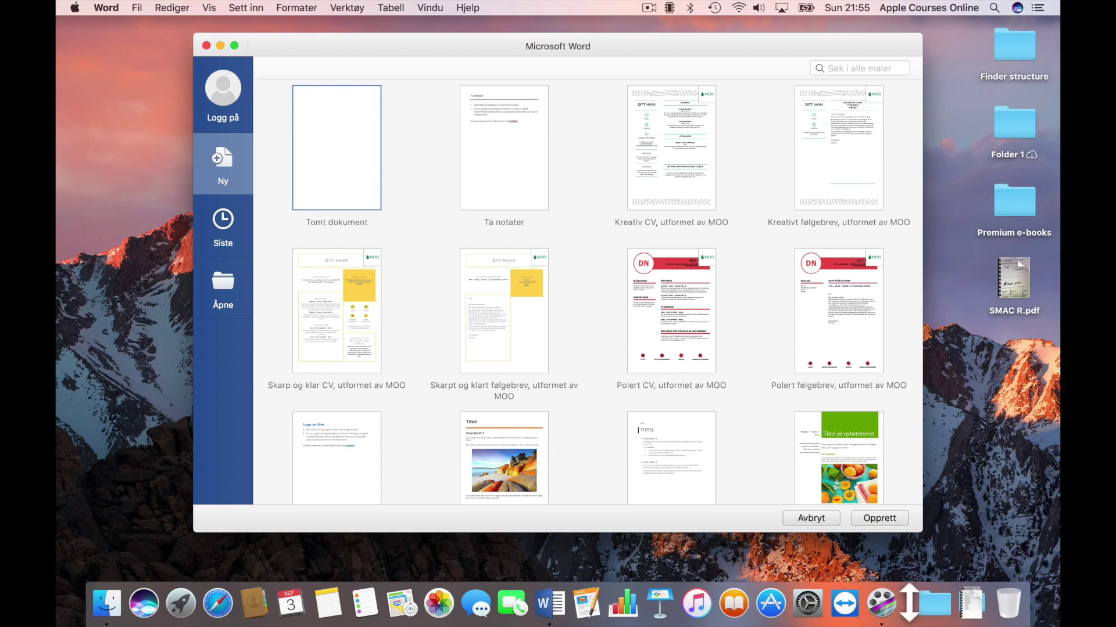
- Turn automatic hiding of the Dock on and off again
{"action": "right_click", "coordinate": [908, 604]}
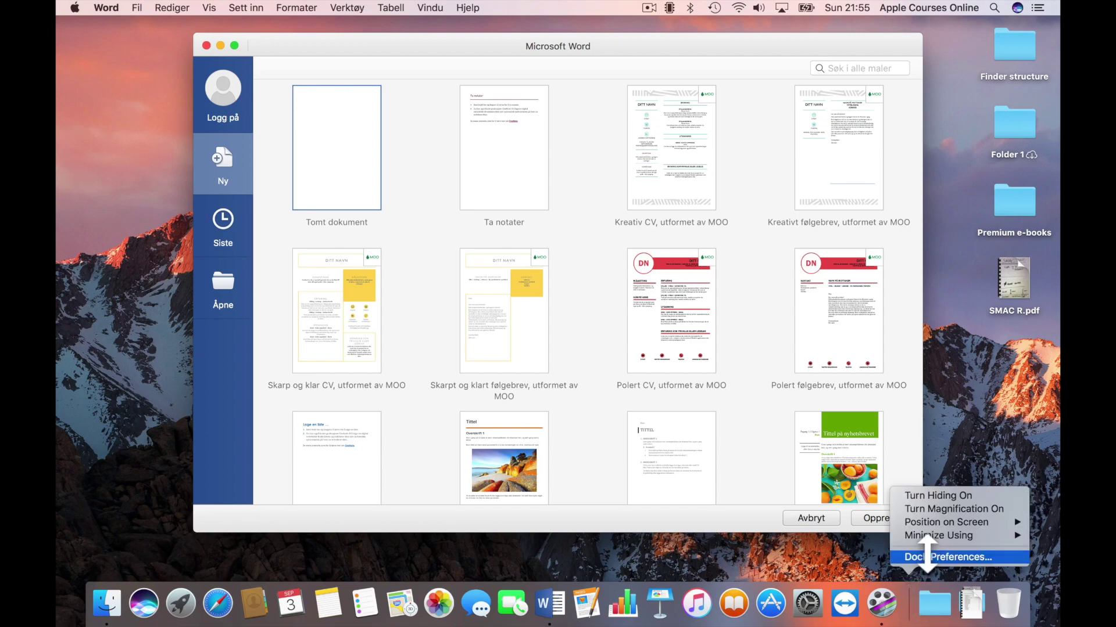
{"action": "left_click", "coordinate": [941, 495]}
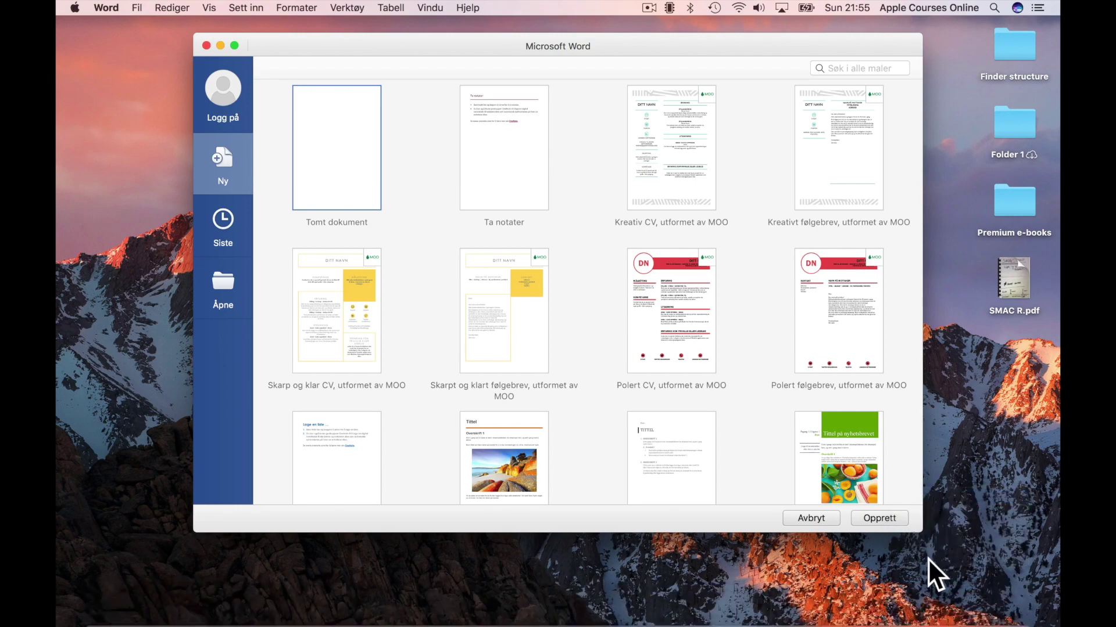
{"action": "right_click", "coordinate": [910, 598]}
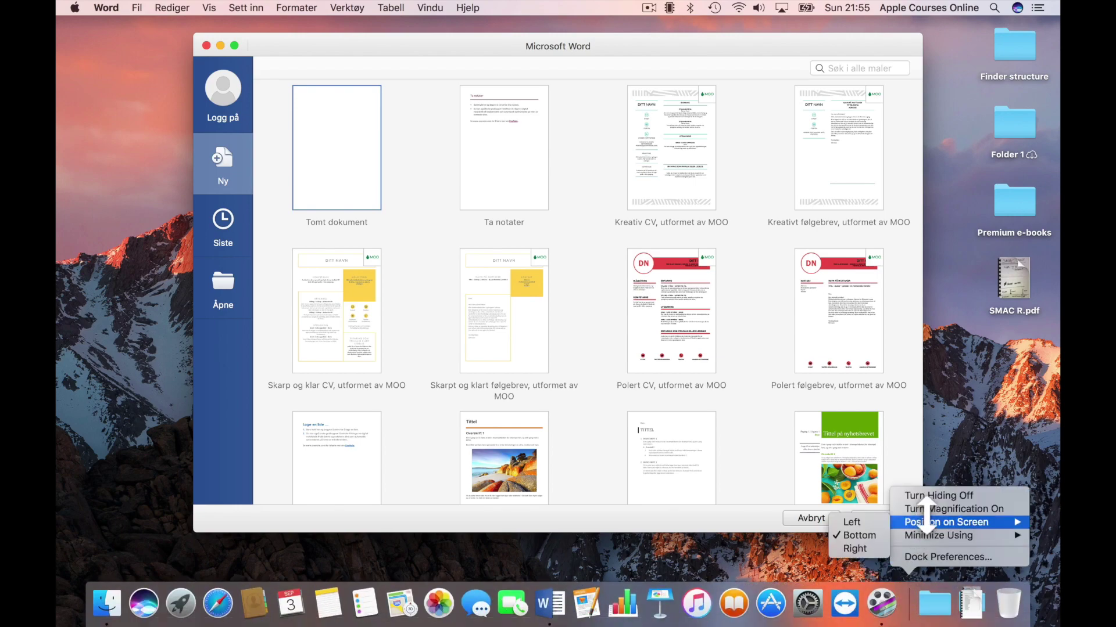
{"action": "left_click", "coordinate": [932, 497]}
- Turn on magnification for the Dock
{"action": "right_click", "coordinate": [909, 601]}
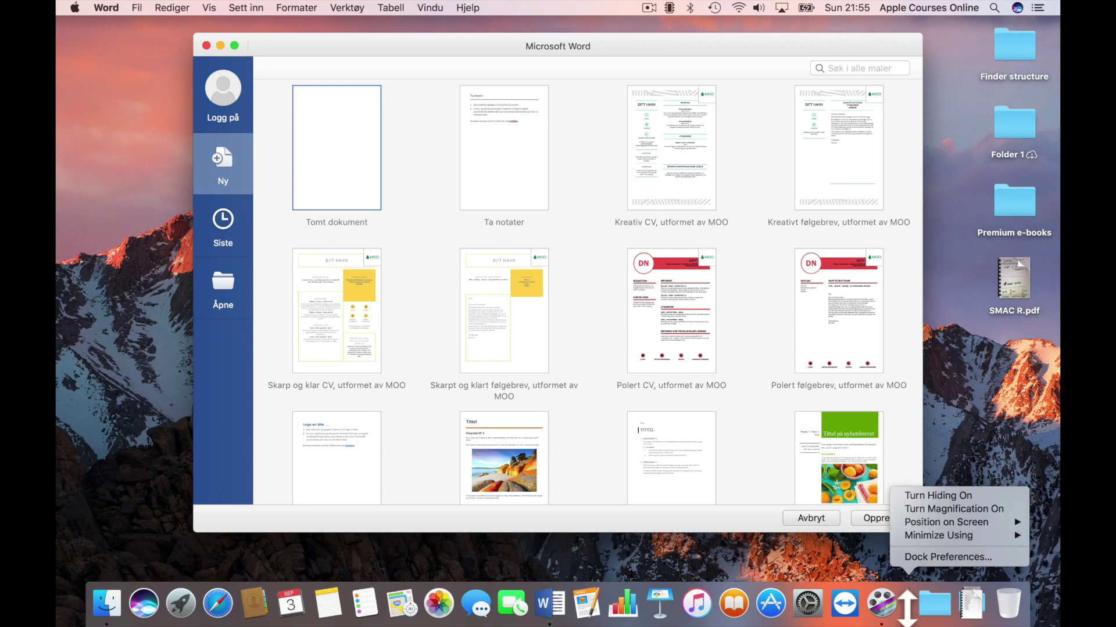
{"action": "left_click", "coordinate": [947, 507]}
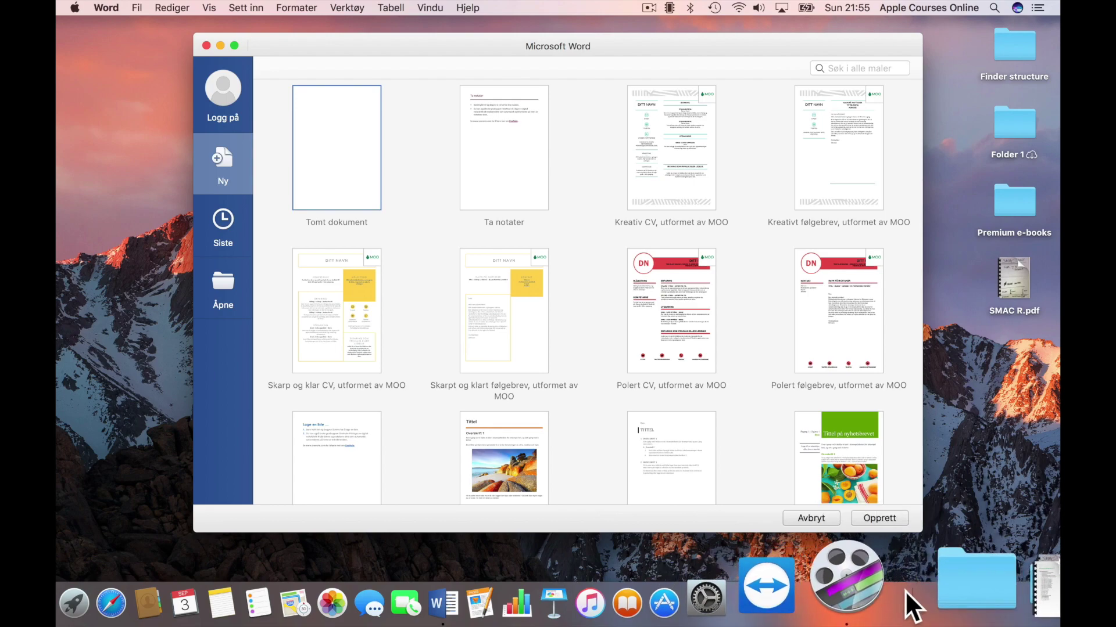
- In the Dock preferences, set the screen position to Venstre and back to Nederst, and close the preferences
{"action": "right_click", "coordinate": [906, 588]}
{"action": "left_click", "coordinate": [937, 501]}
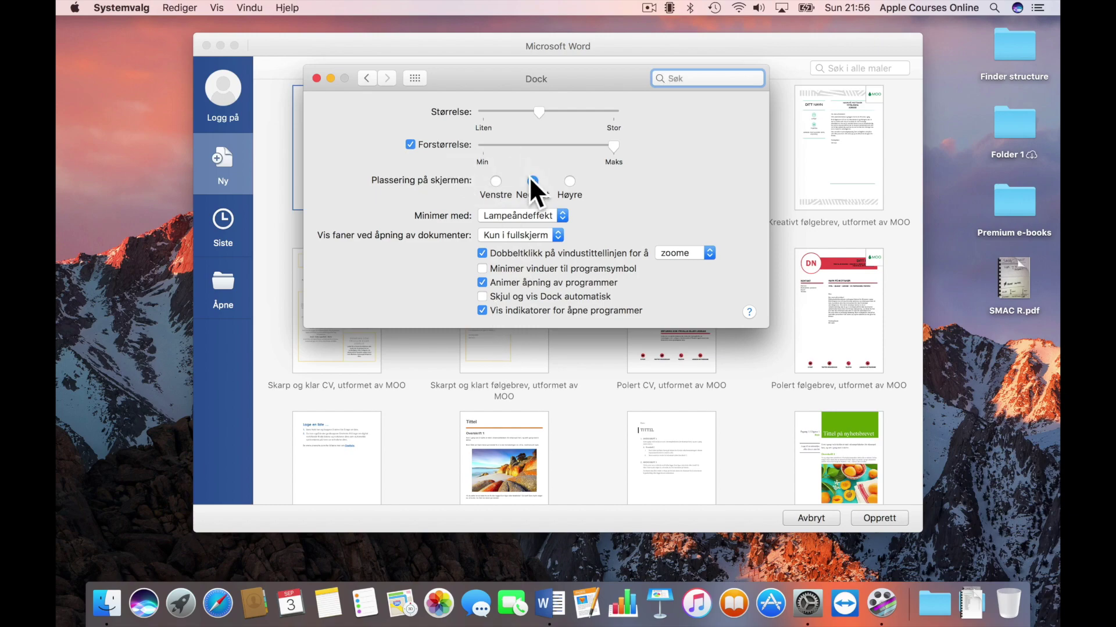
{"action": "left_click", "coordinate": [495, 181]}
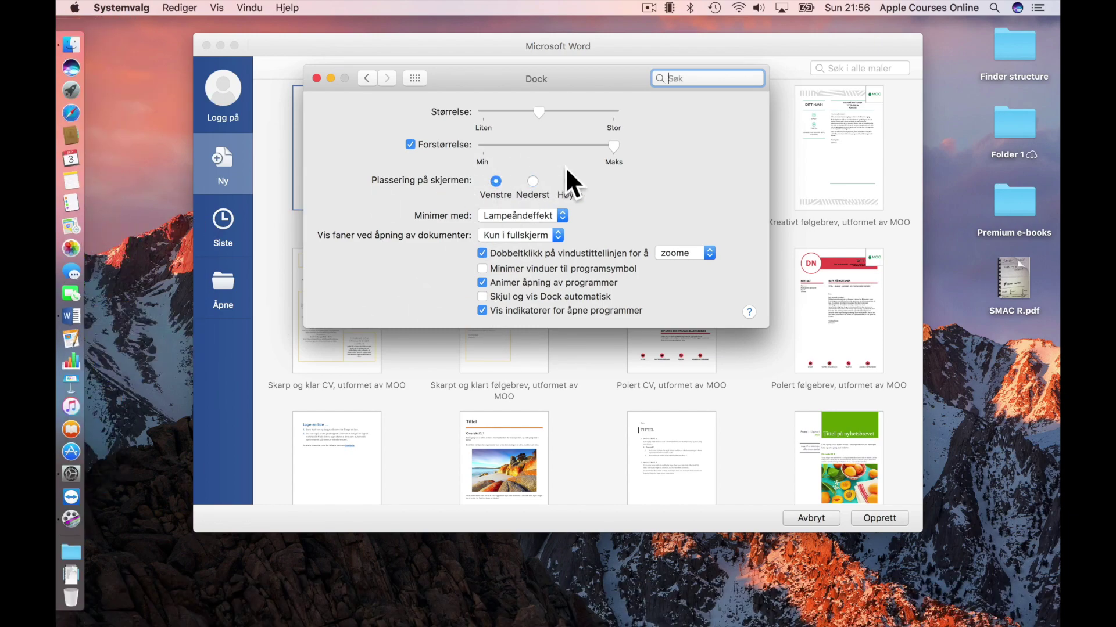
{"action": "left_click", "coordinate": [533, 181]}
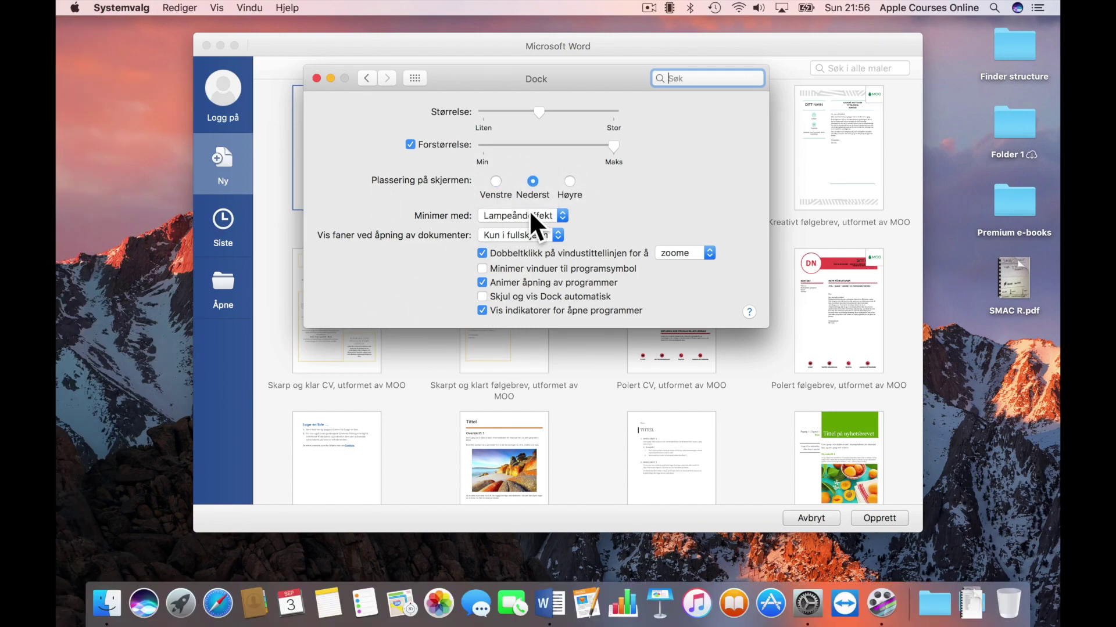
{"action": "left_click", "coordinate": [316, 78]}
- Close the Microsoft Word window, quit Word, and remove its icon from the Dock
{"action": "left_click", "coordinate": [206, 46]}
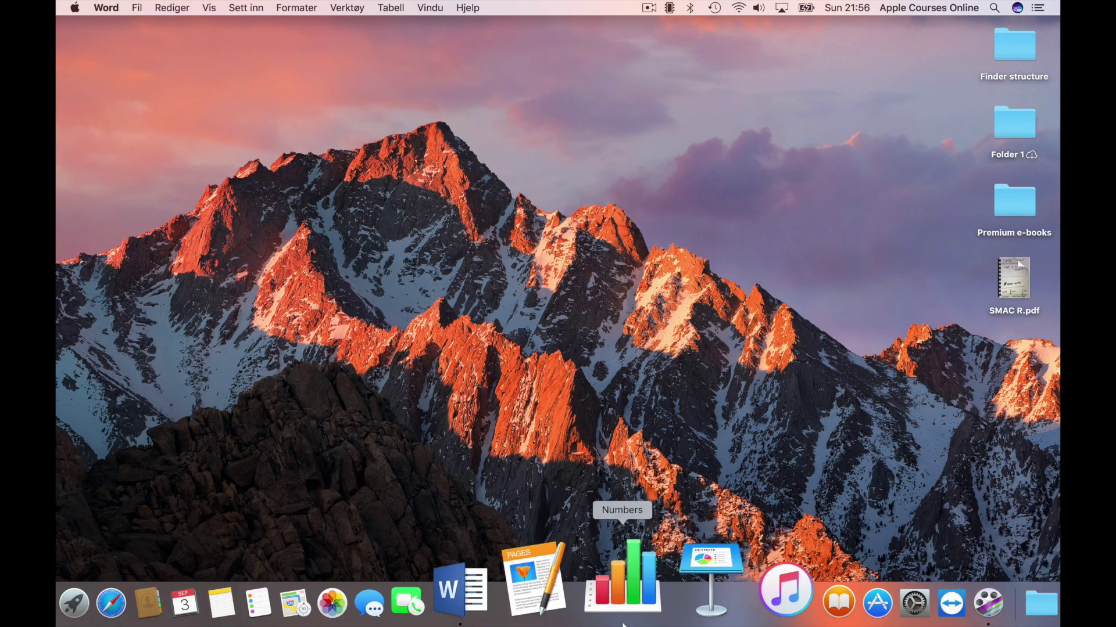
{"action": "right_click", "coordinate": [543, 601]}
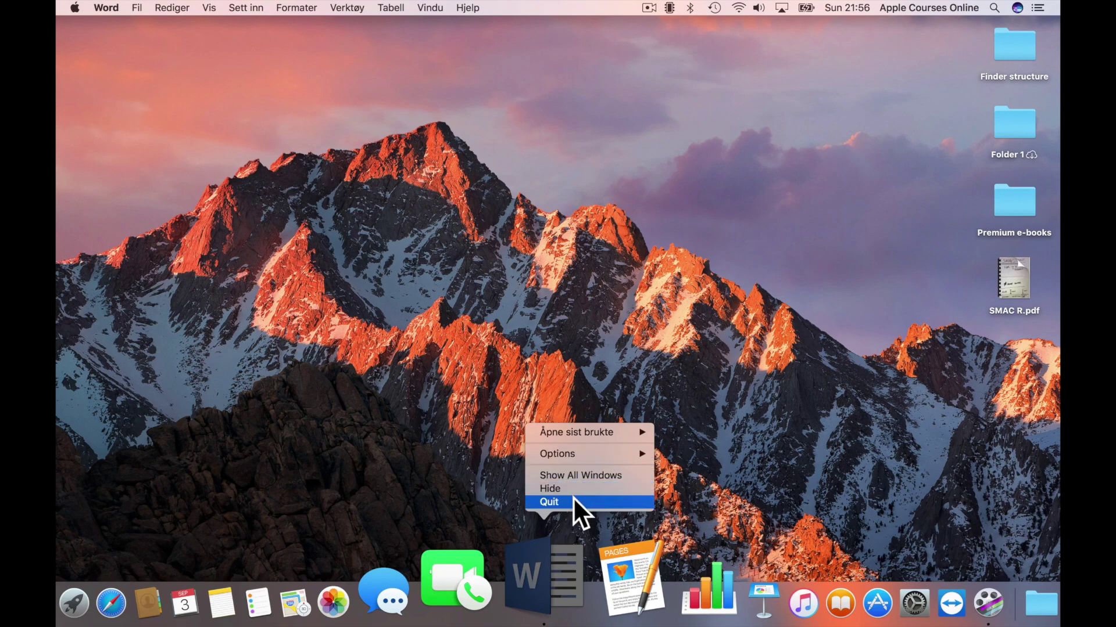
{"action": "left_click", "coordinate": [574, 501]}
{"action": "left_click_drag", "start_coordinate": [545, 584], "coordinate": [568, 371]}
- In the Dock preferences, reduce the magnification (Forstørrelse) to about midway between Min and Maks
{"action": "right_click", "coordinate": [902, 615]}
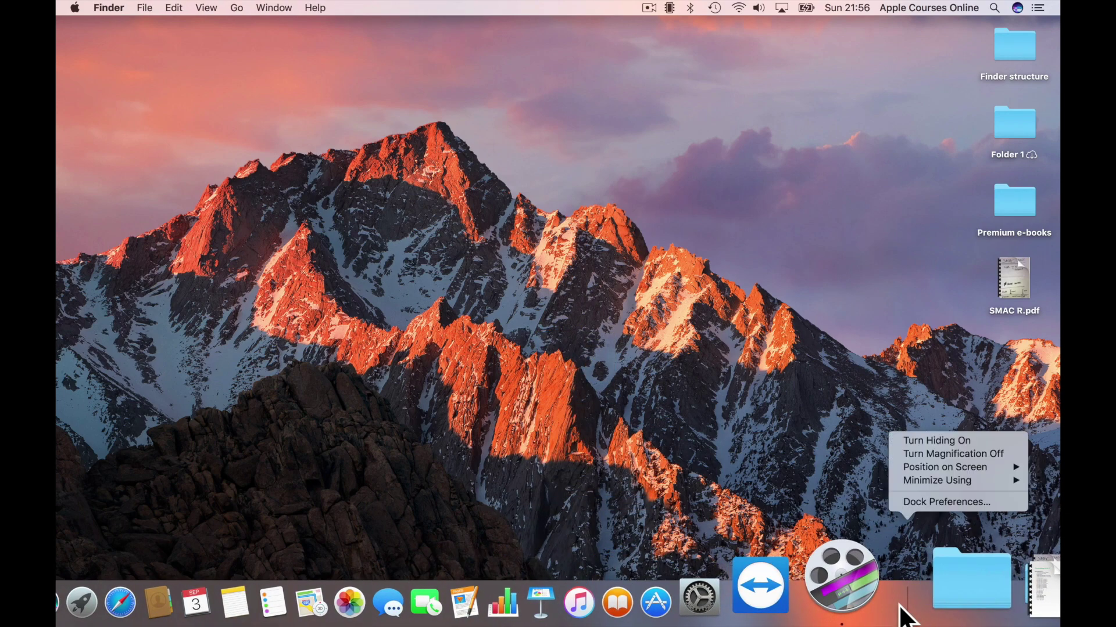
{"action": "left_click", "coordinate": [931, 502]}
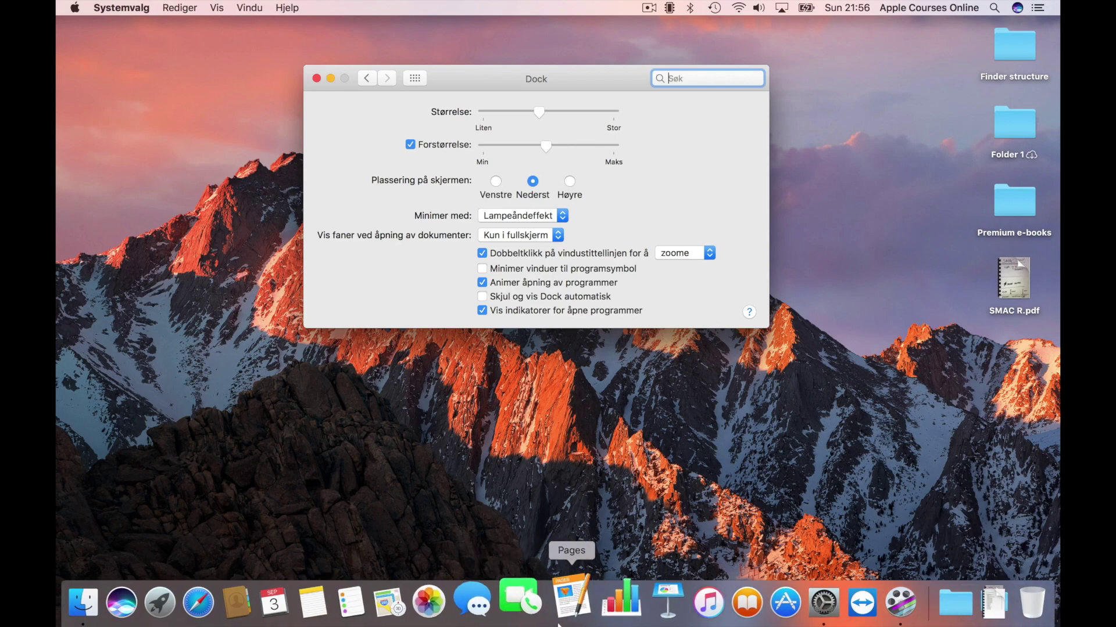
- Close the Dock preferences, show Finder's open windows in App Exposé, and return to the desktop
{"action": "left_click", "coordinate": [316, 78]}
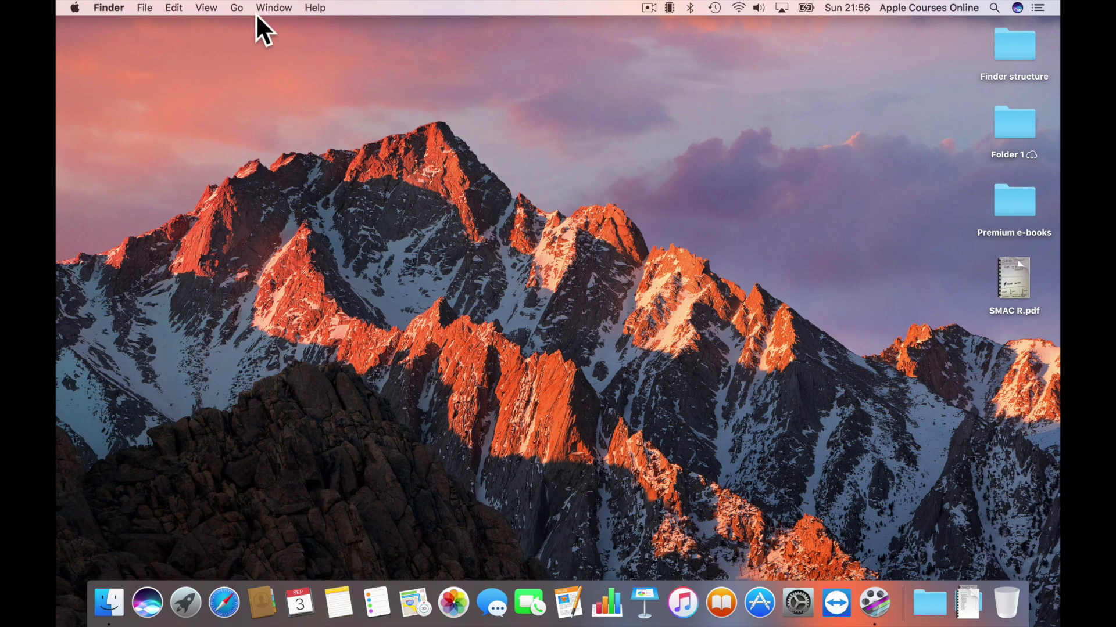
{"action": "key", "text": "ctrl+Down"}
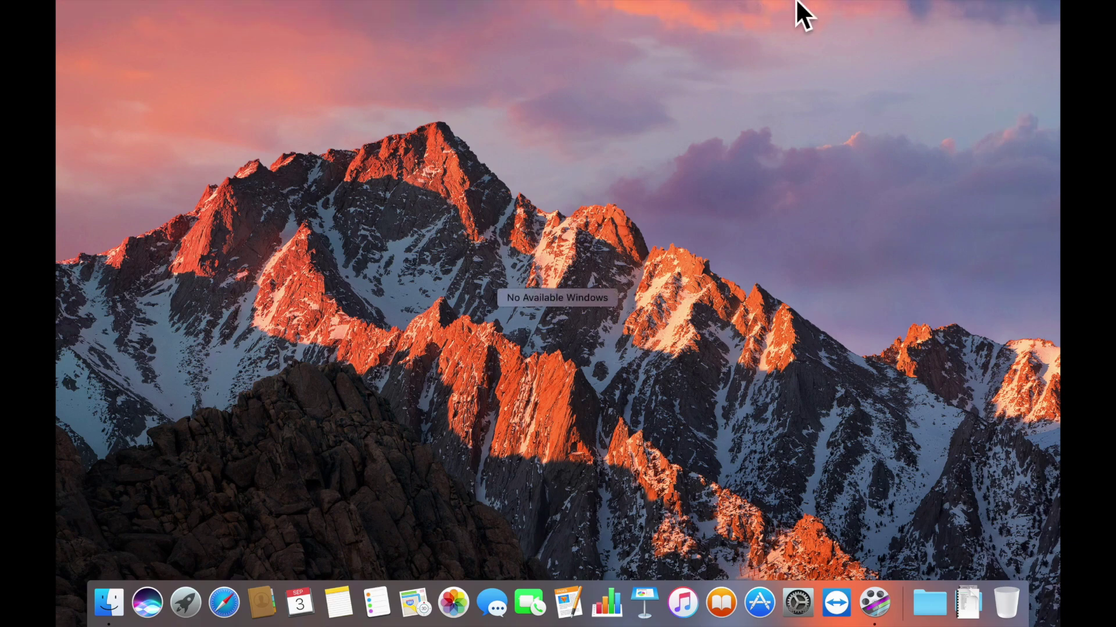
{"action": "left_click", "coordinate": [972, 2]}
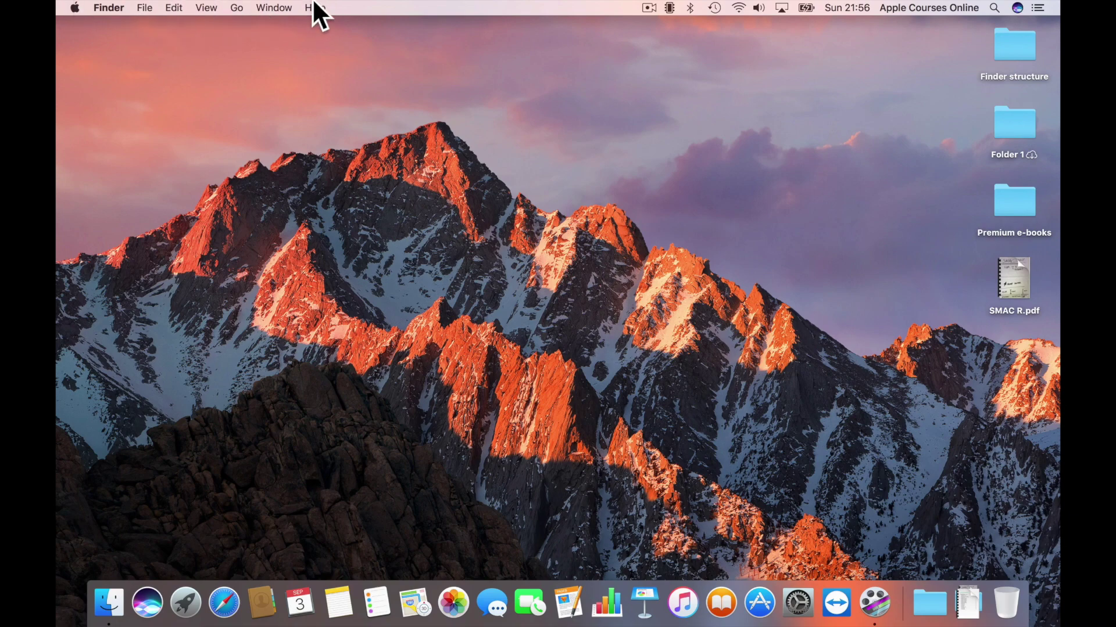
- Open Safari and Photos from the Dock, and move all windows aside to reveal the desktop
{"action": "left_click", "coordinate": [228, 599]}
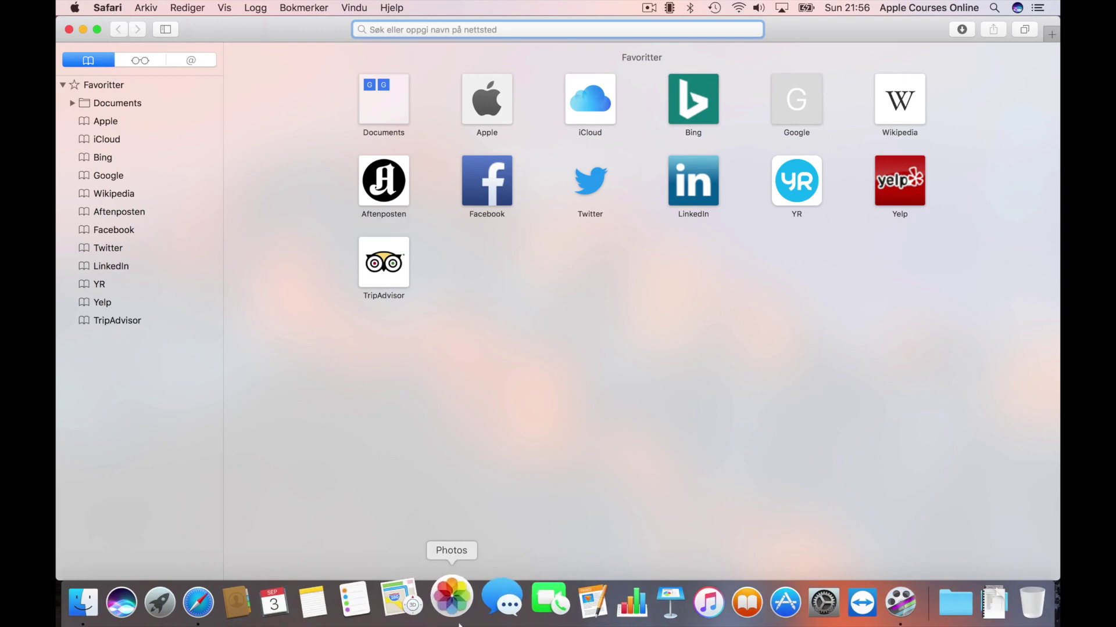
{"action": "left_click", "coordinate": [454, 602]}
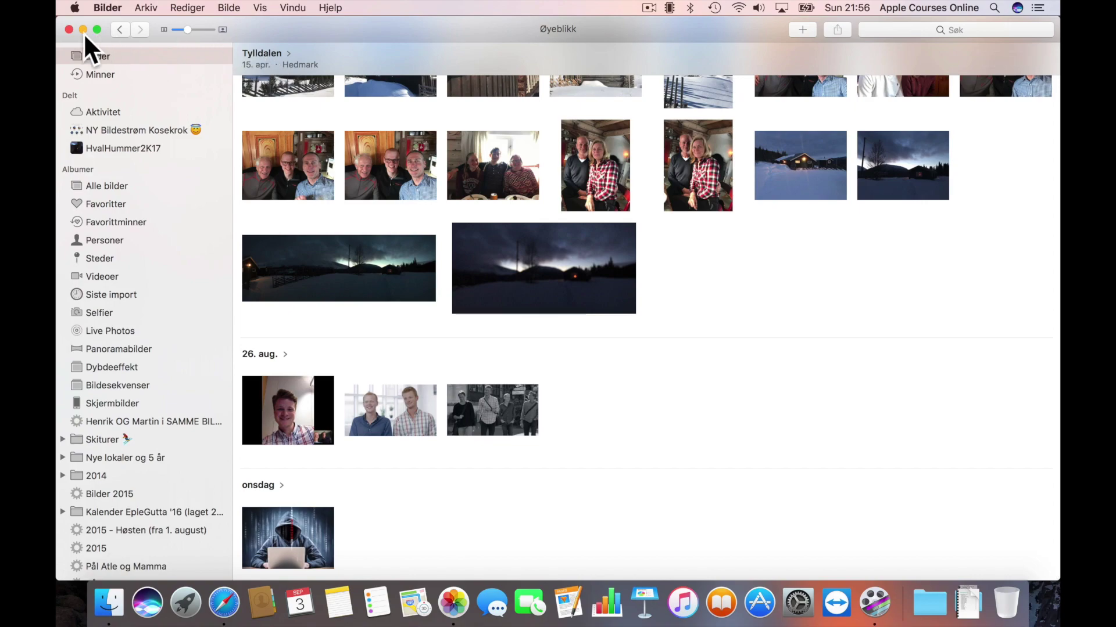
{"action": "key", "text": "F11"}
{"action": "left_click", "coordinate": [800, 324]}
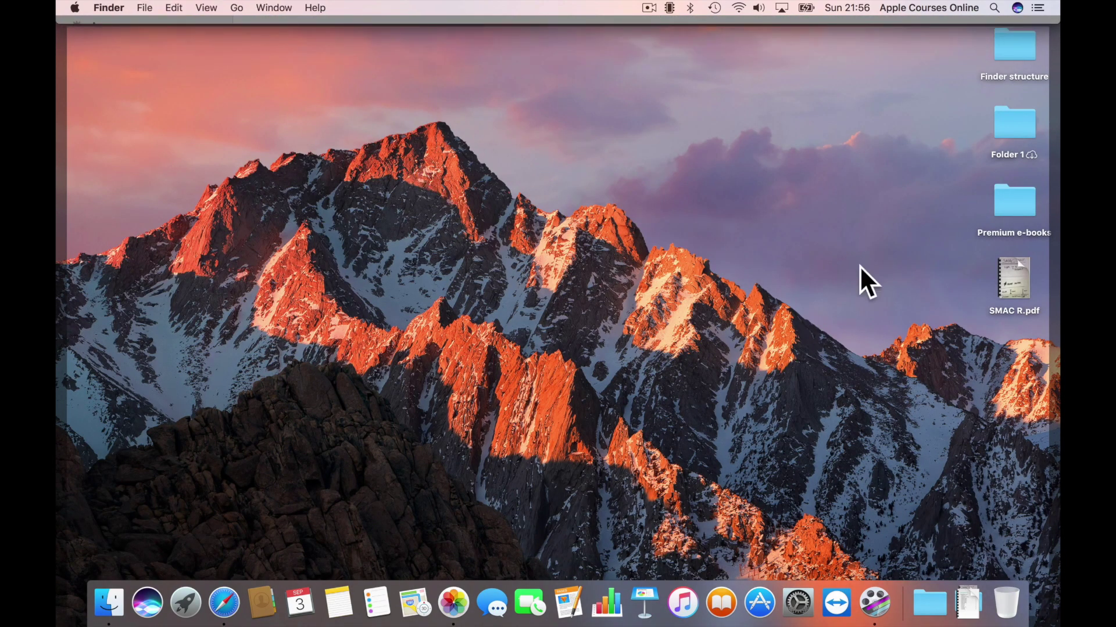
- Open the Premium e-books folder on the desktop, reposition its window, and close it
{"action": "double_click", "coordinate": [1006, 208]}
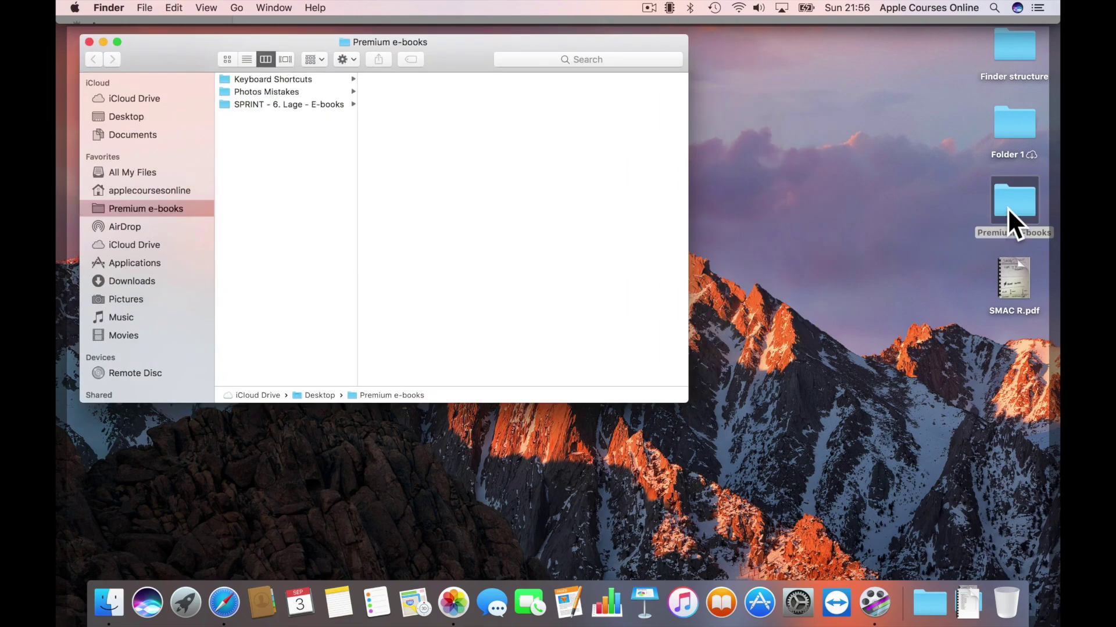
{"action": "left_click_drag", "start_coordinate": [440, 40], "coordinate": [528, 61]}
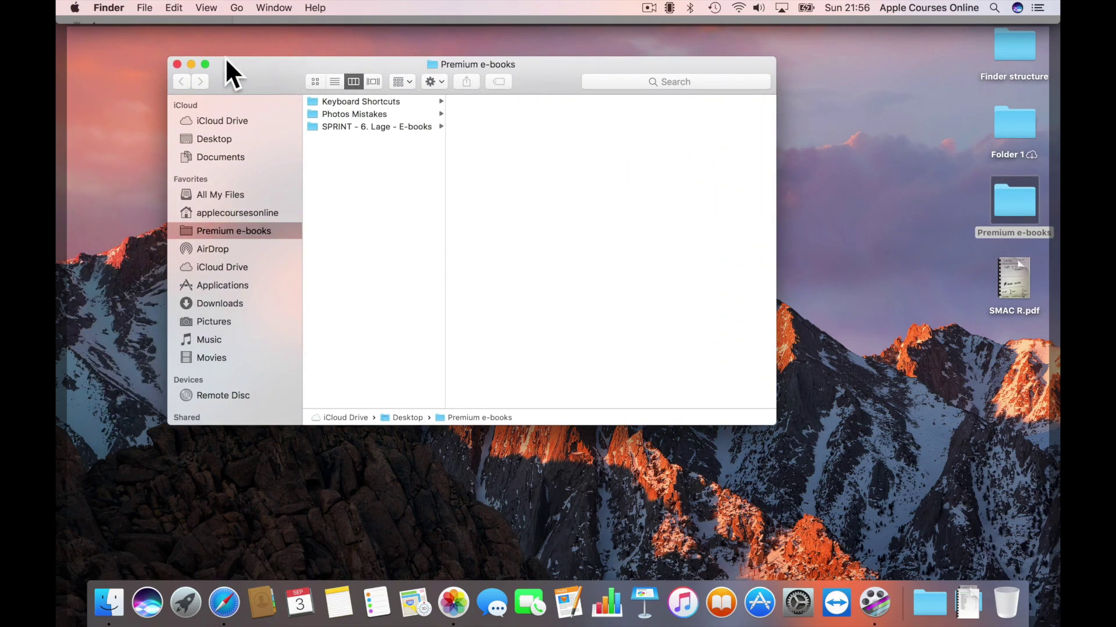
{"action": "left_click", "coordinate": [175, 65]}
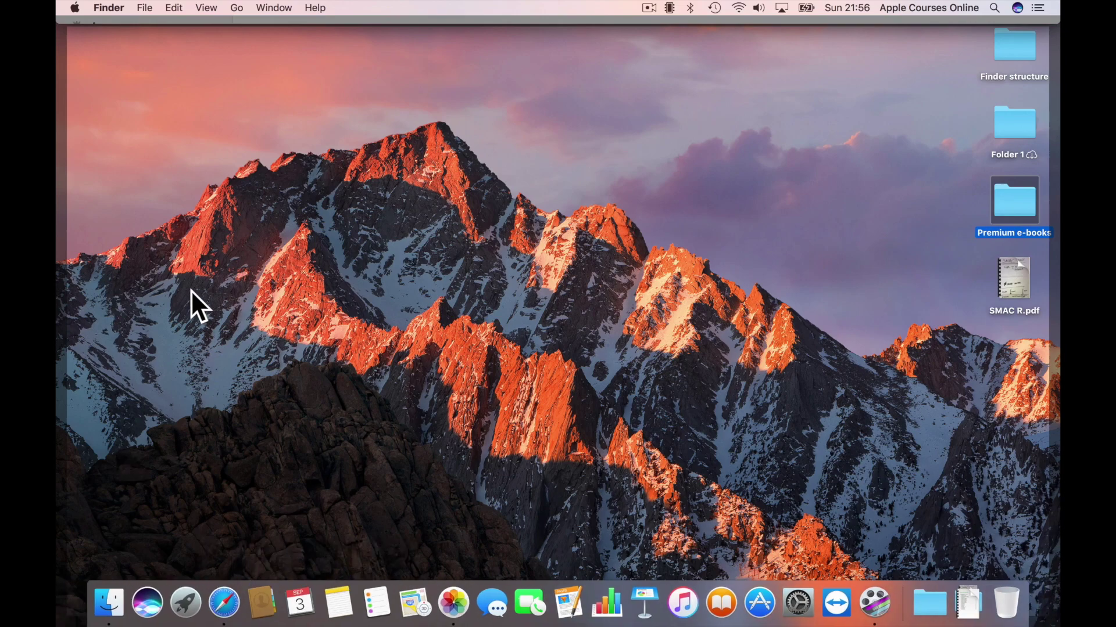
- Quit Photos from its Dock icon
{"action": "right_click", "coordinate": [452, 601]}
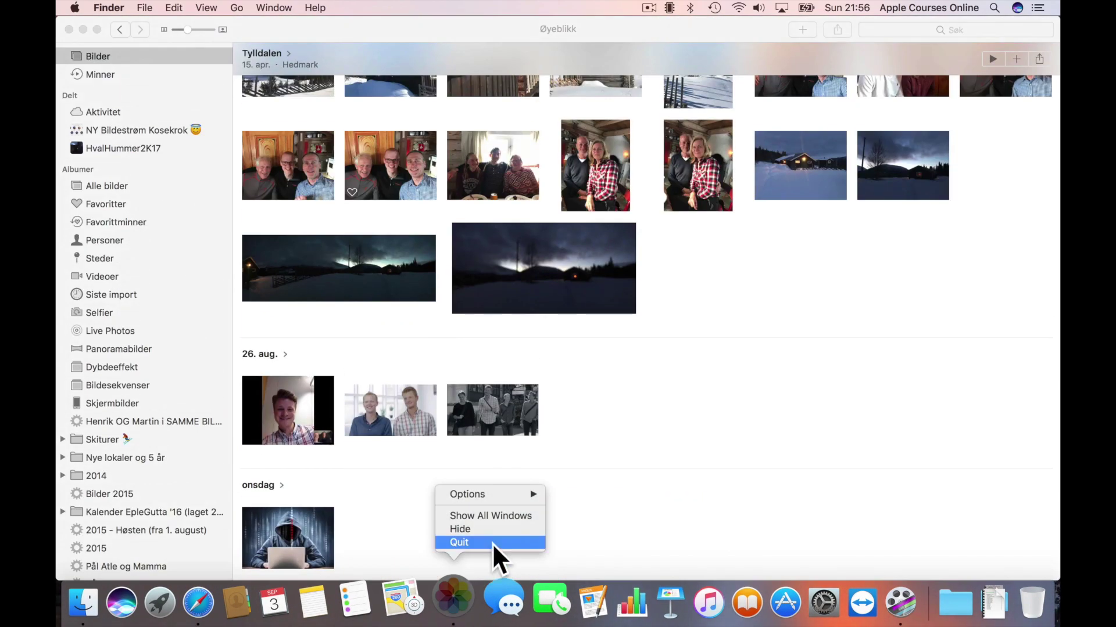
{"action": "left_click", "coordinate": [493, 542]}
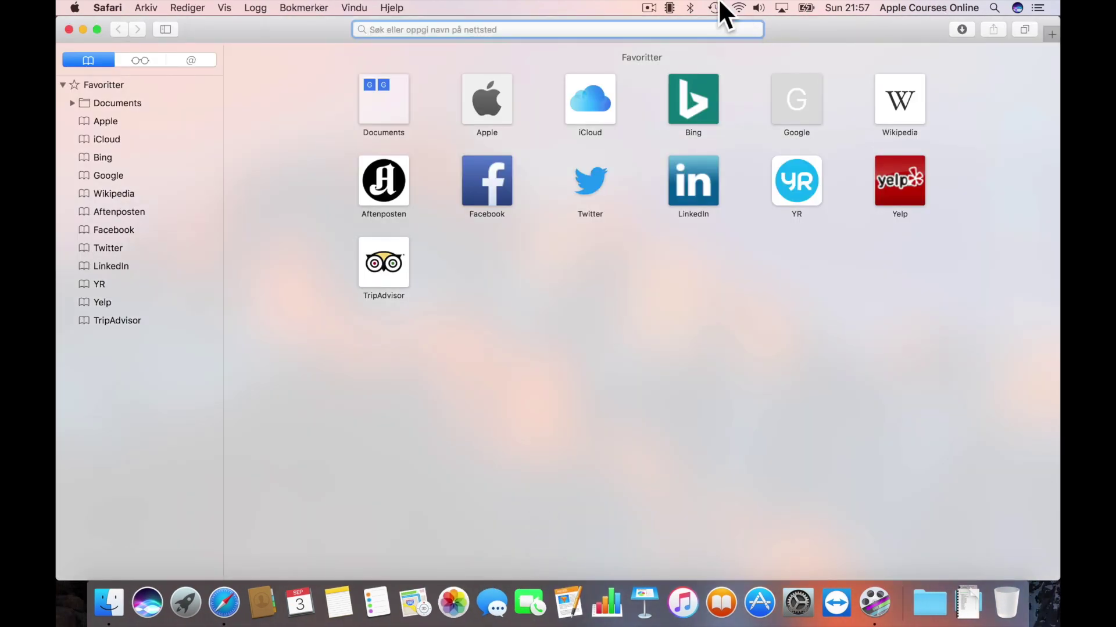
- Check the Bluetooth, Wi-Fi, volume and Time Machine status options in the menu bar
{"action": "left_click", "coordinate": [648, 7]}
{"action": "mouse_move", "coordinate": [690, 5]}
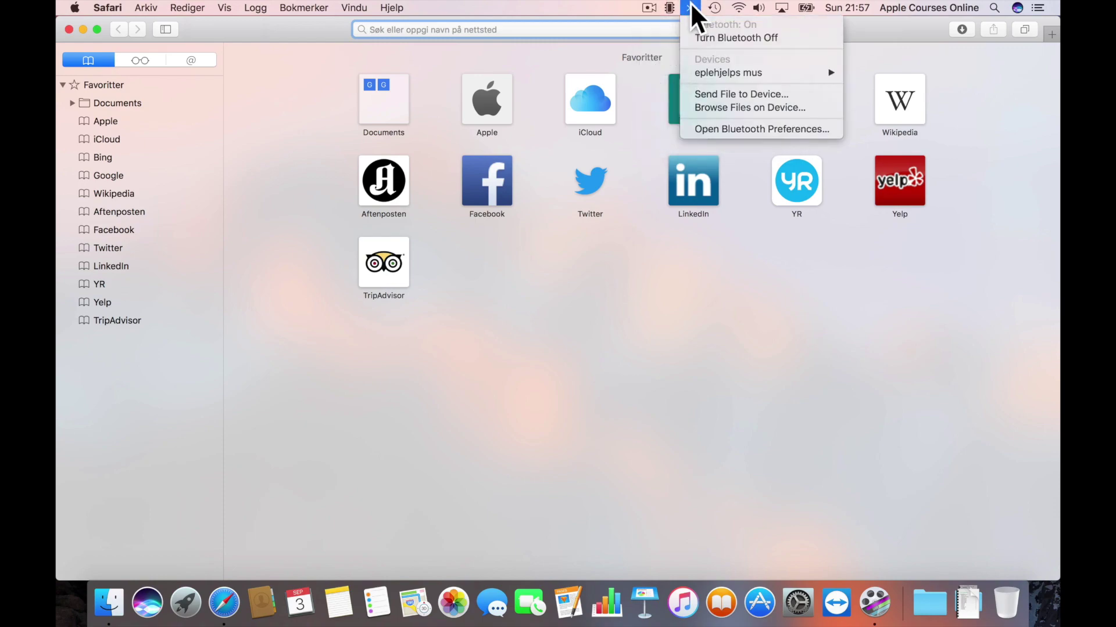
{"action": "left_click", "coordinate": [739, 7]}
{"action": "left_click", "coordinate": [743, 6]}
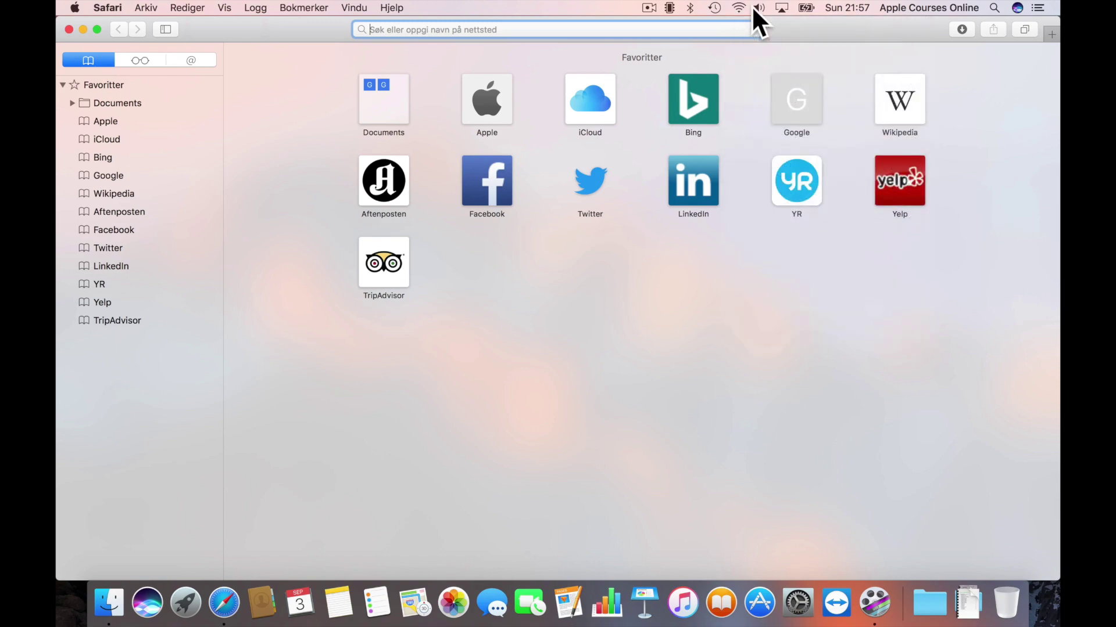
{"action": "left_click", "coordinate": [758, 6]}
{"action": "left_click", "coordinate": [716, 7]}
{"action": "left_click", "coordinate": [716, 7]}
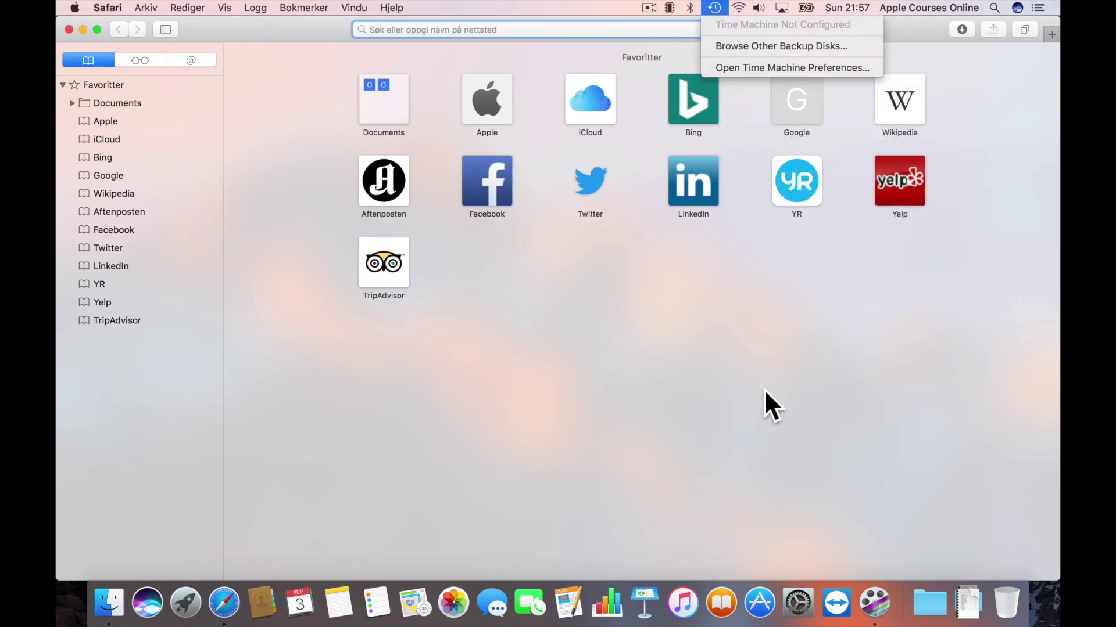
- Quit Safari using its own application commands
{"action": "left_click", "coordinate": [117, 12]}
{"action": "left_click", "coordinate": [101, 7]}
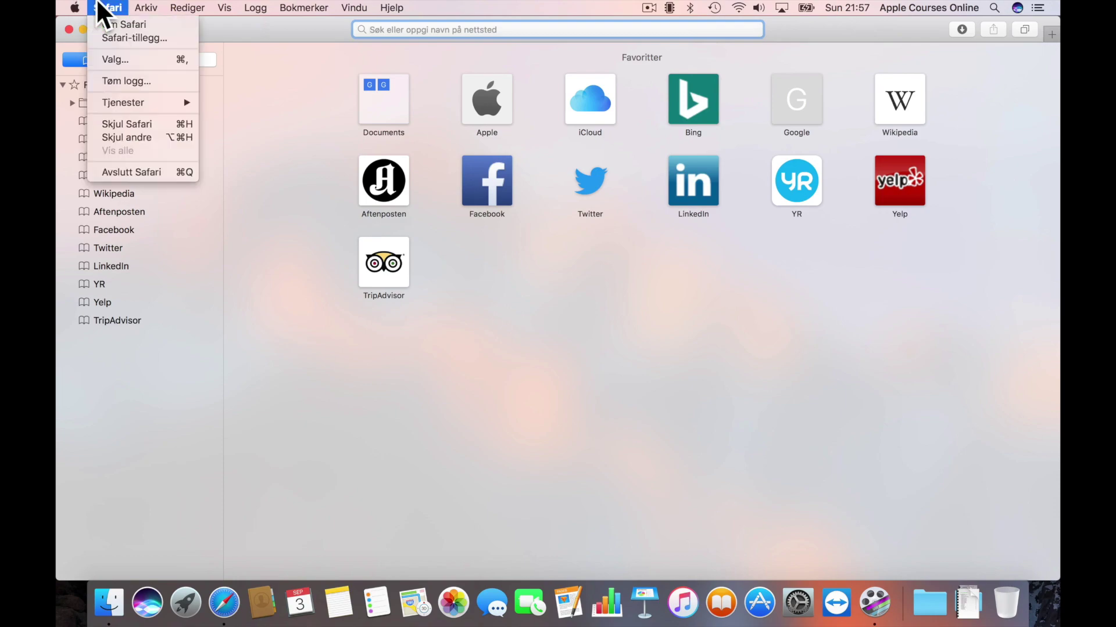
{"action": "left_click", "coordinate": [123, 171]}
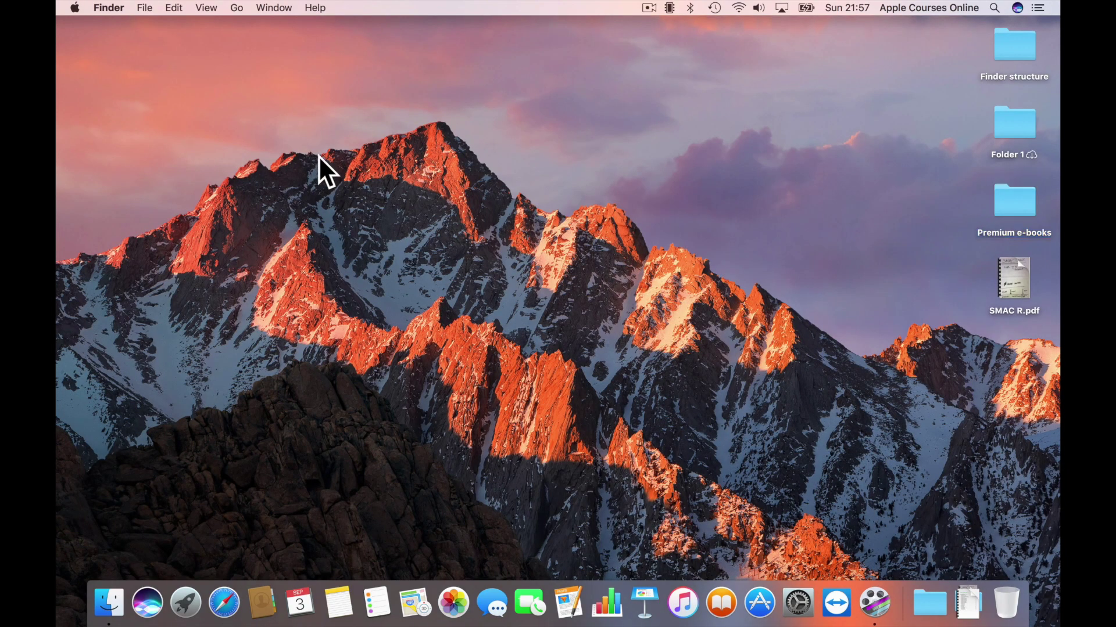
- Open the Finder preferences, review the General, Tags, Sidebar and Advanced settings, and close the window
{"action": "left_click", "coordinate": [113, 8]}
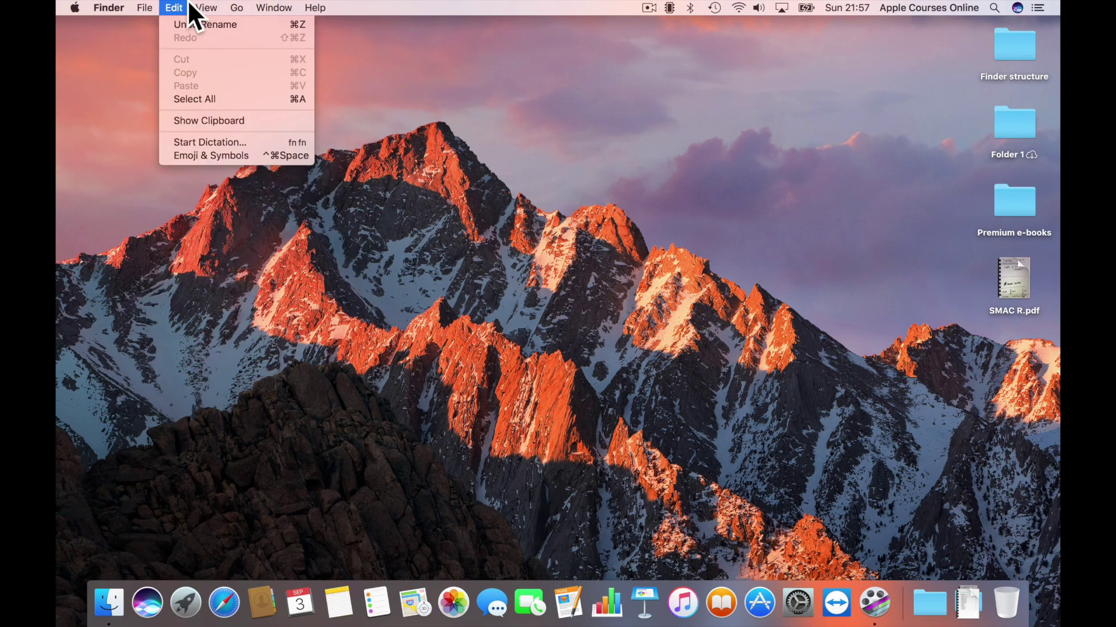
{"action": "mouse_move", "coordinate": [123, 6]}
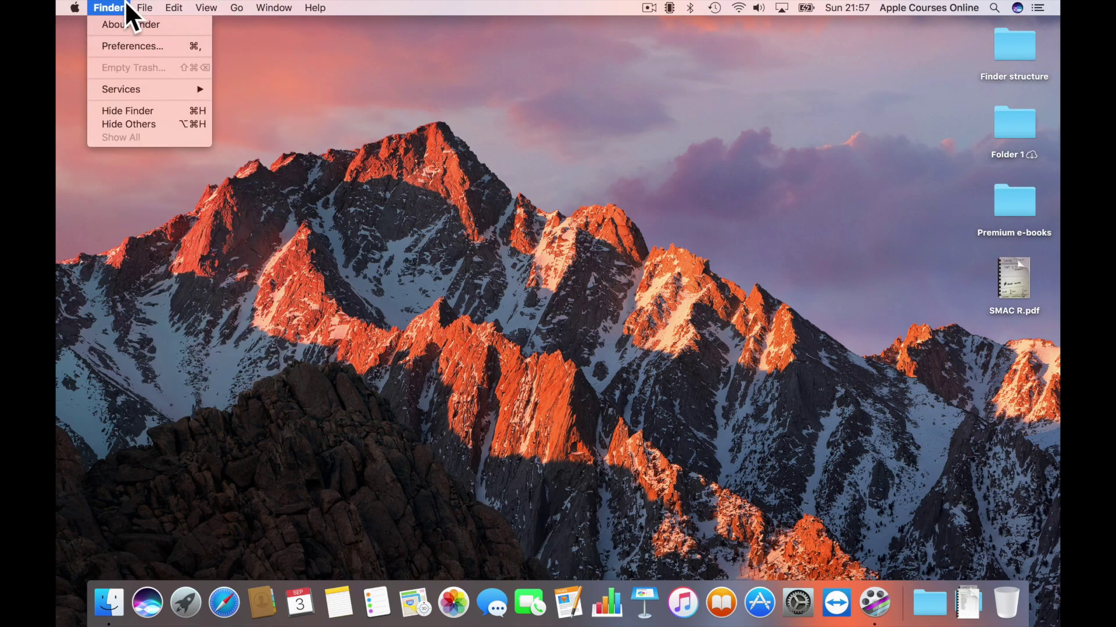
{"action": "left_click", "coordinate": [135, 46]}
{"action": "left_click_drag", "start_coordinate": [230, 62], "coordinate": [452, 118]}
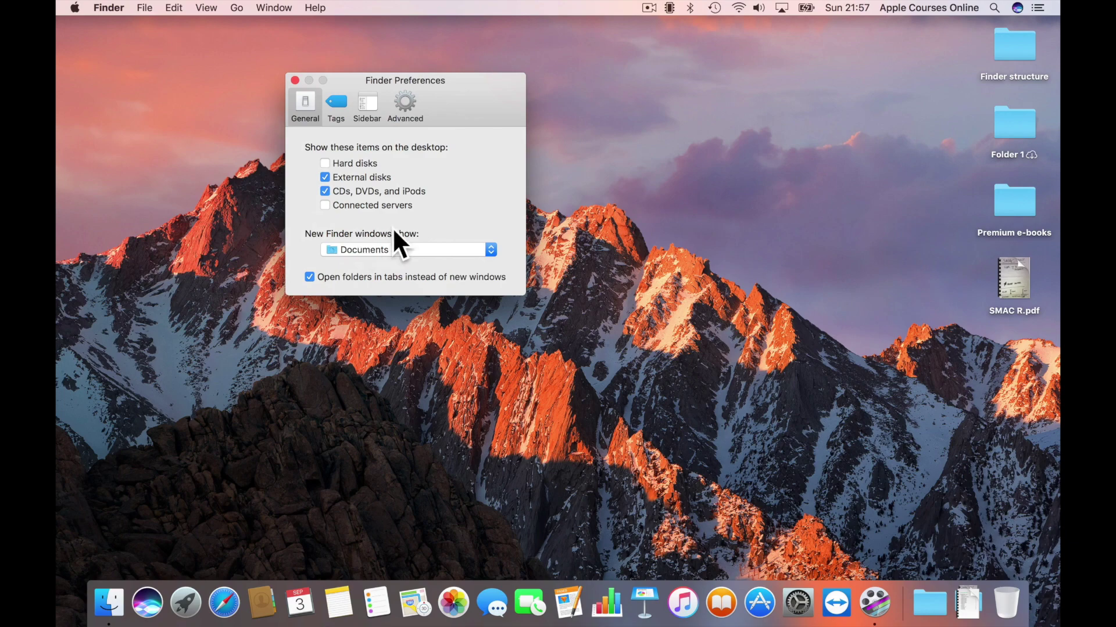
{"action": "left_click", "coordinate": [332, 111]}
{"action": "left_click", "coordinate": [364, 109]}
{"action": "left_click", "coordinate": [397, 110]}
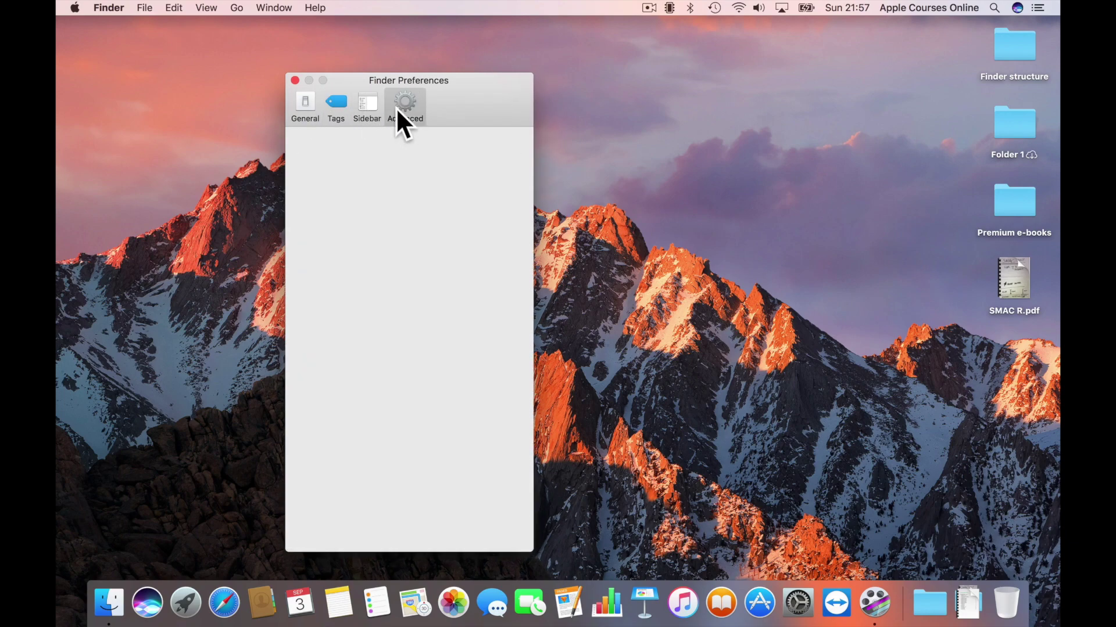
{"action": "left_click_drag", "start_coordinate": [496, 106], "coordinate": [456, 93]}
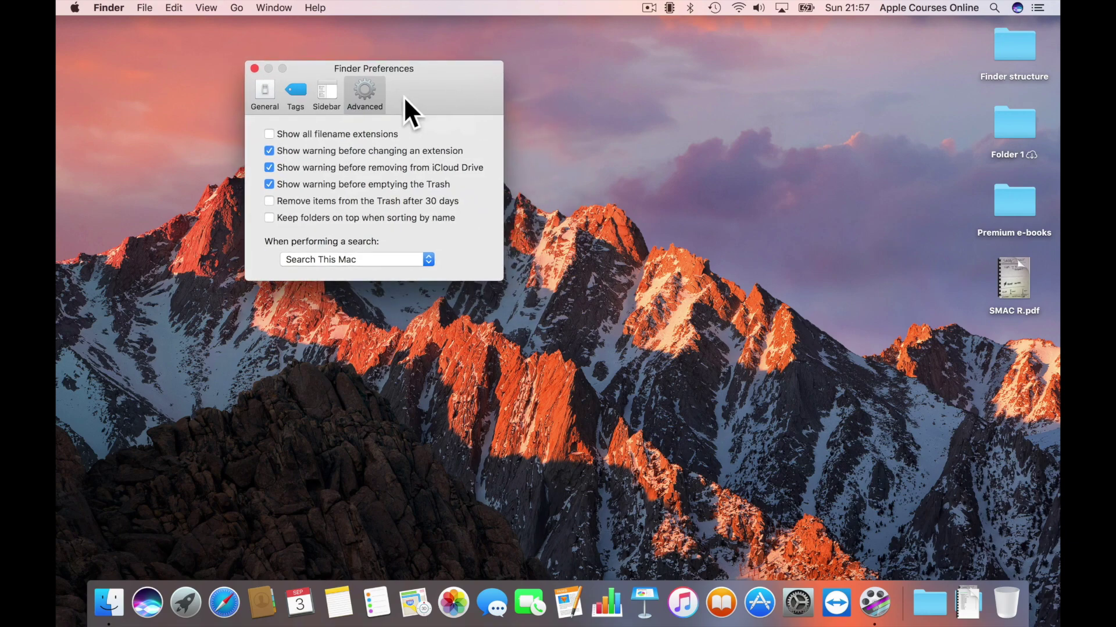
{"action": "left_click", "coordinate": [254, 69]}
- Search Finder's Help for "folder", locate the New Folder and Enclosing Folder commands, and clear the search
{"action": "left_click", "coordinate": [105, 7]}
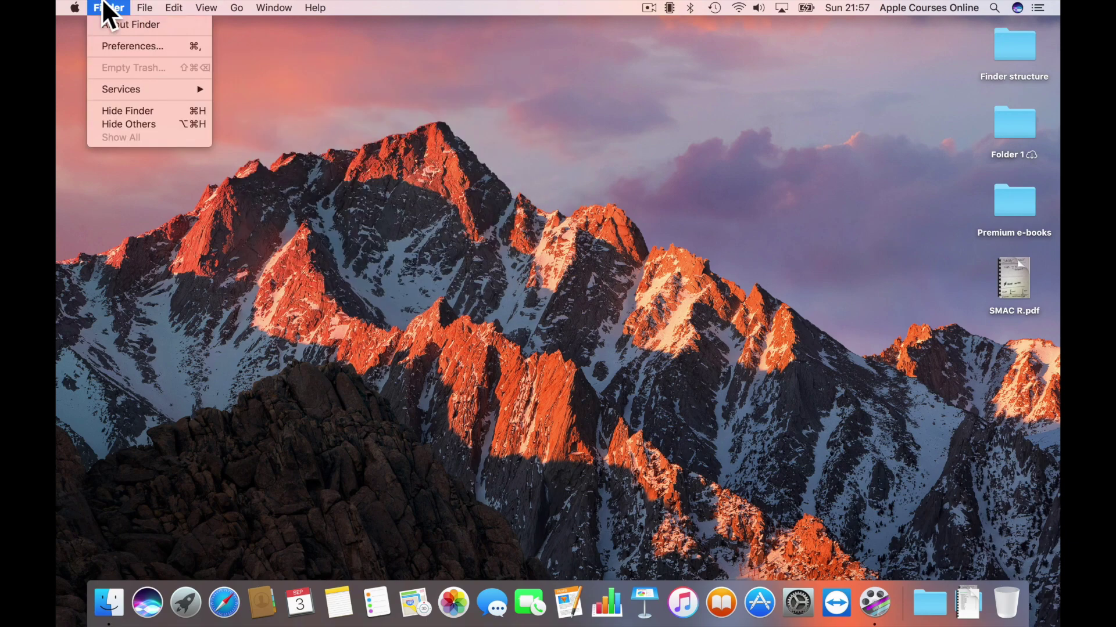
{"action": "mouse_move", "coordinate": [308, 7]}
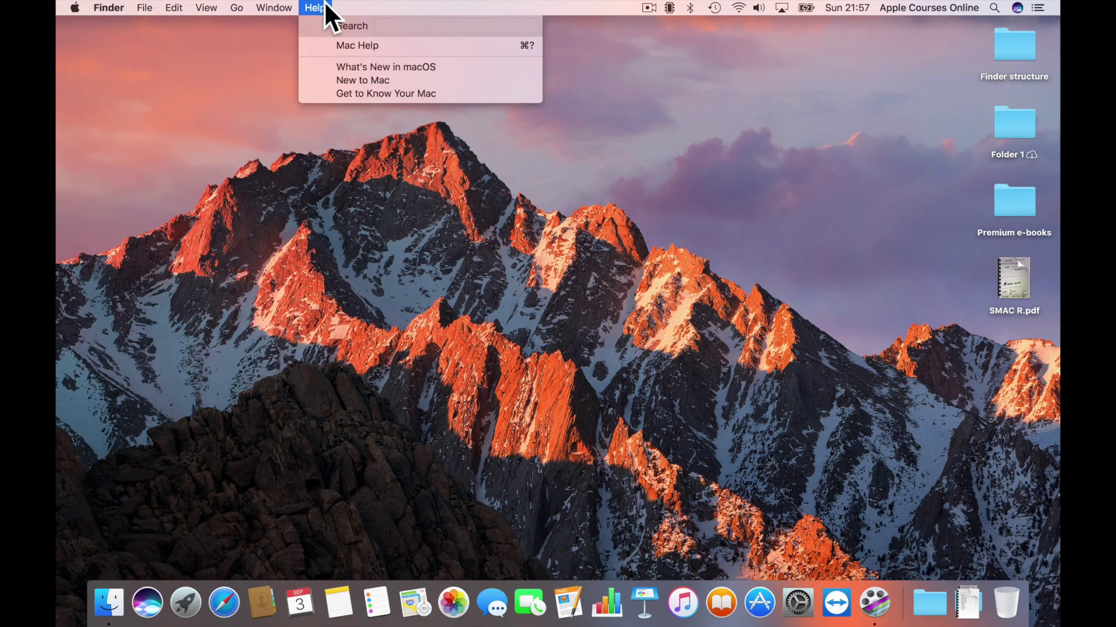
{"action": "type", "text": "folder"}
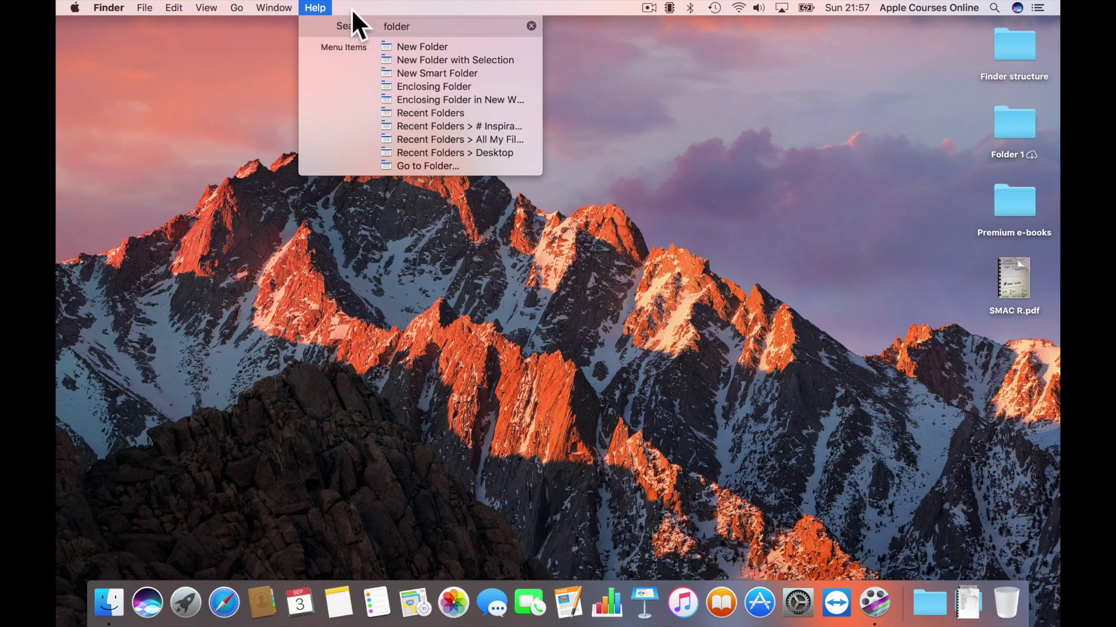
{"action": "mouse_move", "coordinate": [448, 46]}
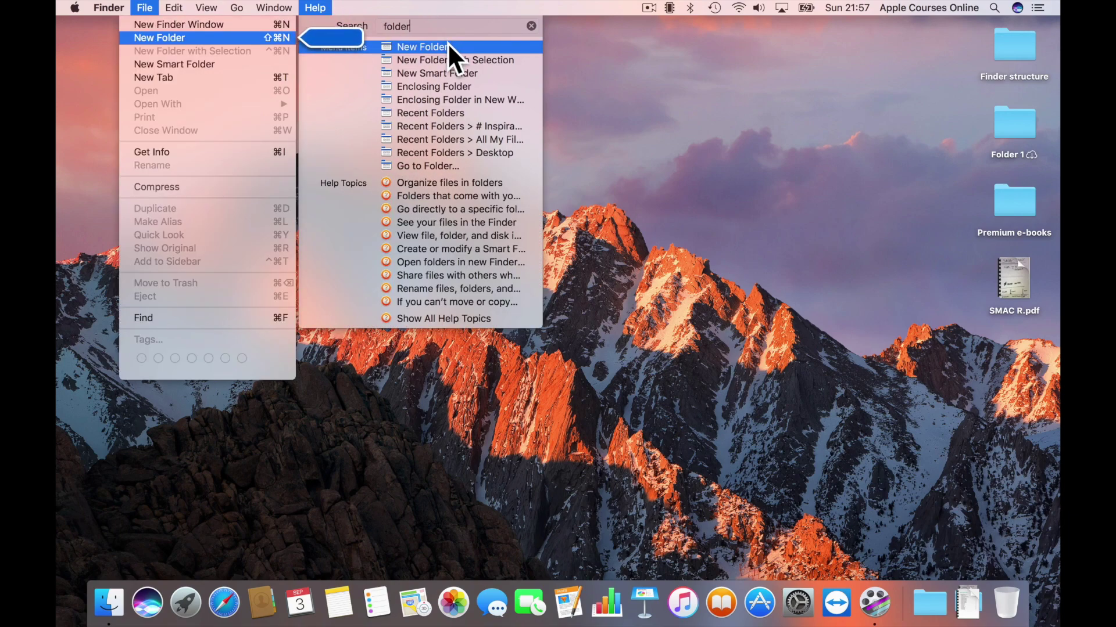
{"action": "mouse_move", "coordinate": [461, 85]}
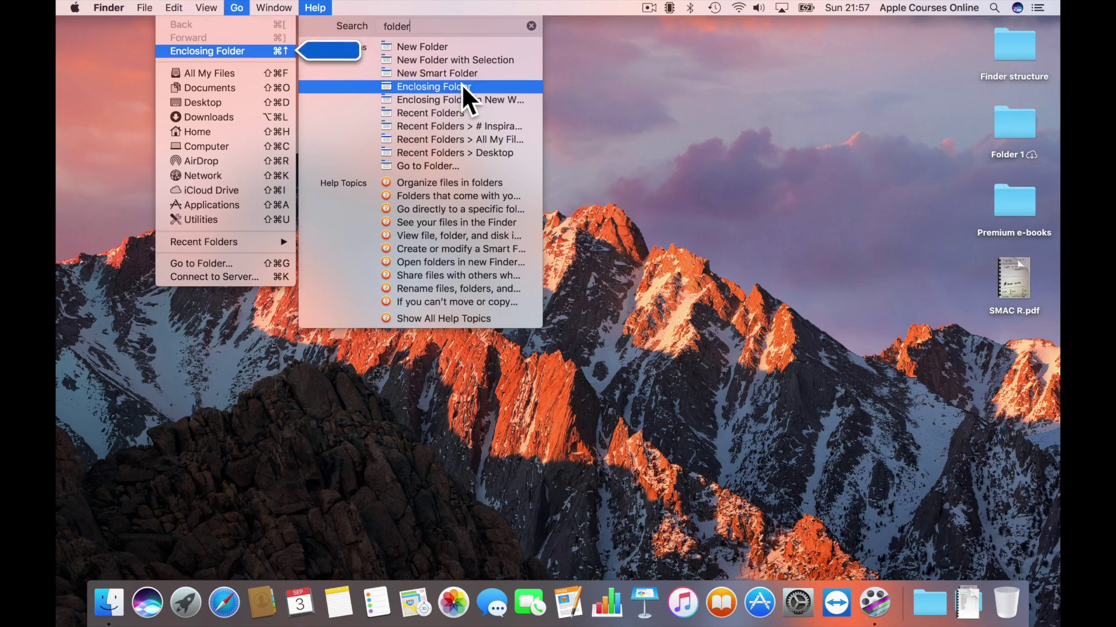
{"action": "mouse_move", "coordinate": [471, 165]}
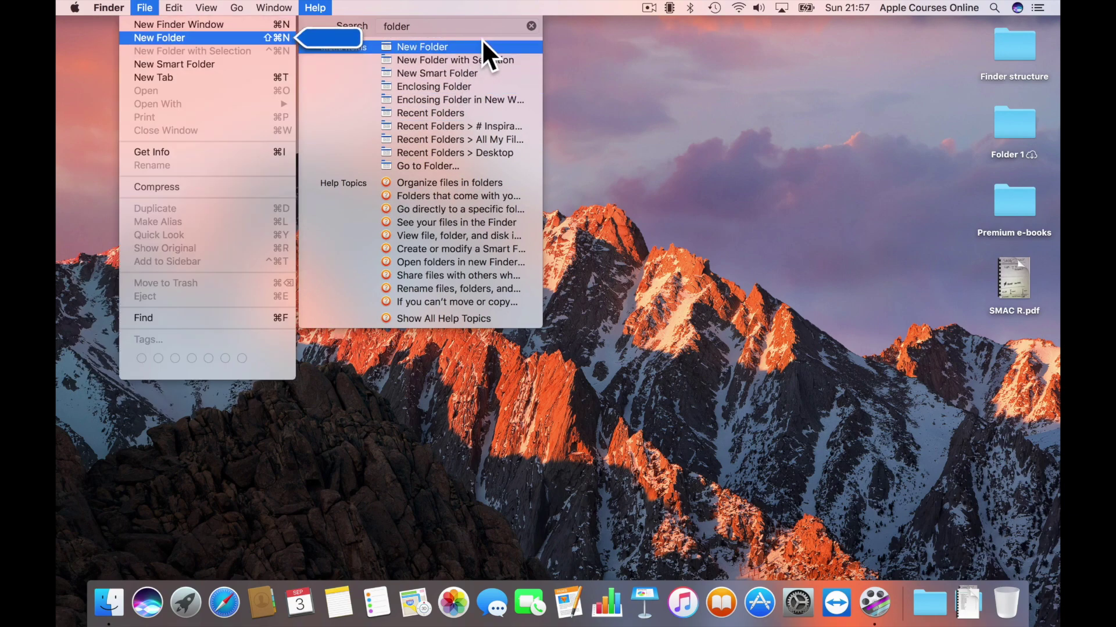
{"action": "left_click", "coordinate": [531, 26]}
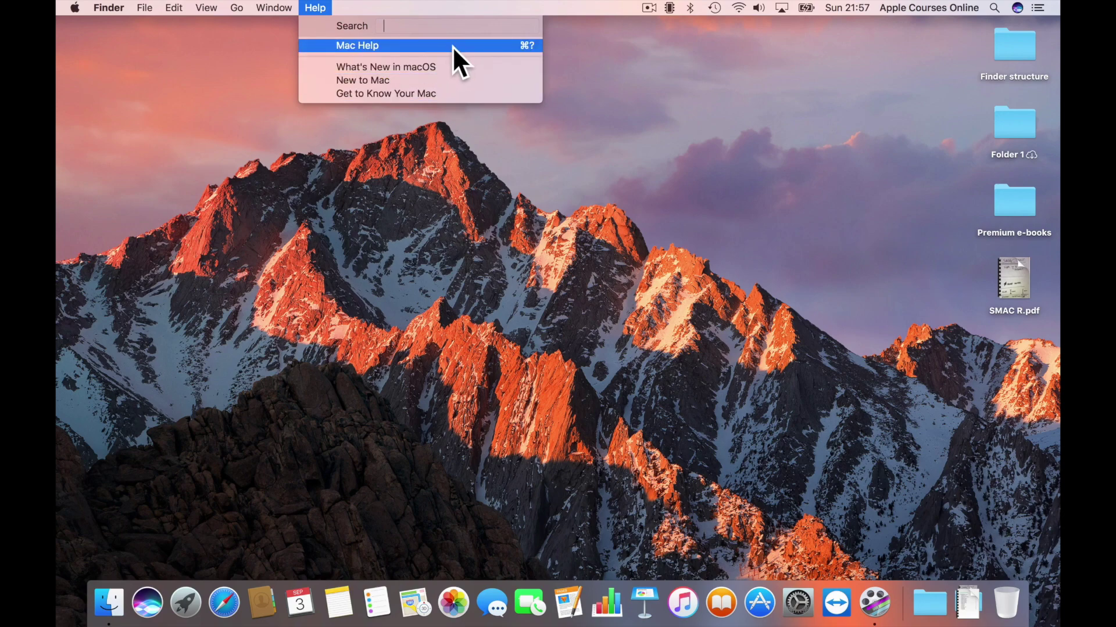
{"action": "left_click", "coordinate": [654, 168]}
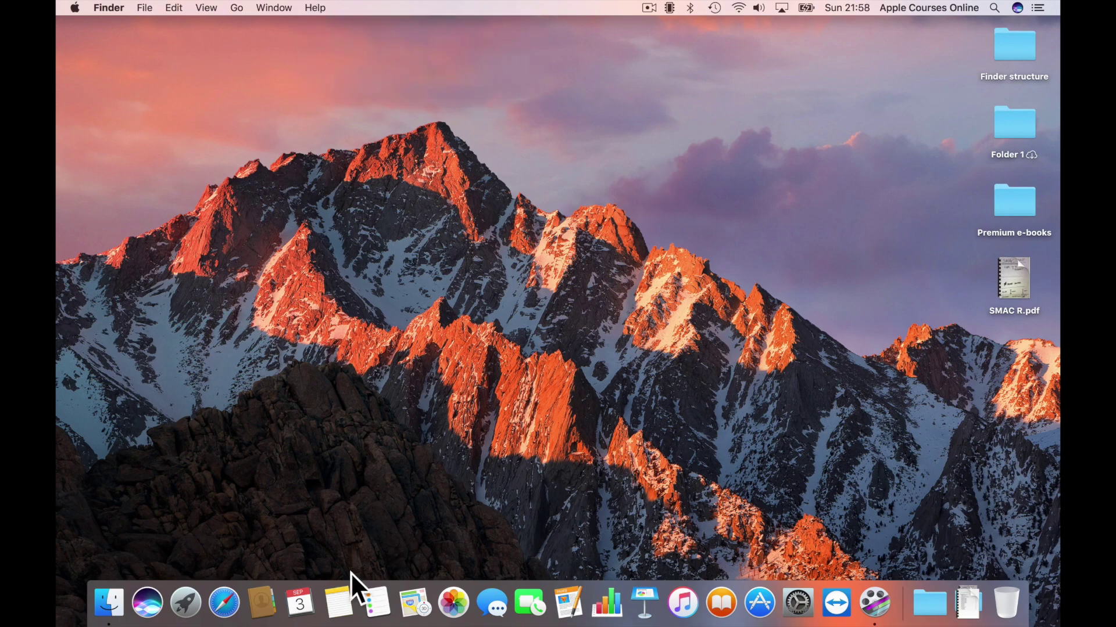
- Open Safari and look through its Rediger, Logg and Arkiv commands
{"action": "left_click", "coordinate": [224, 604]}
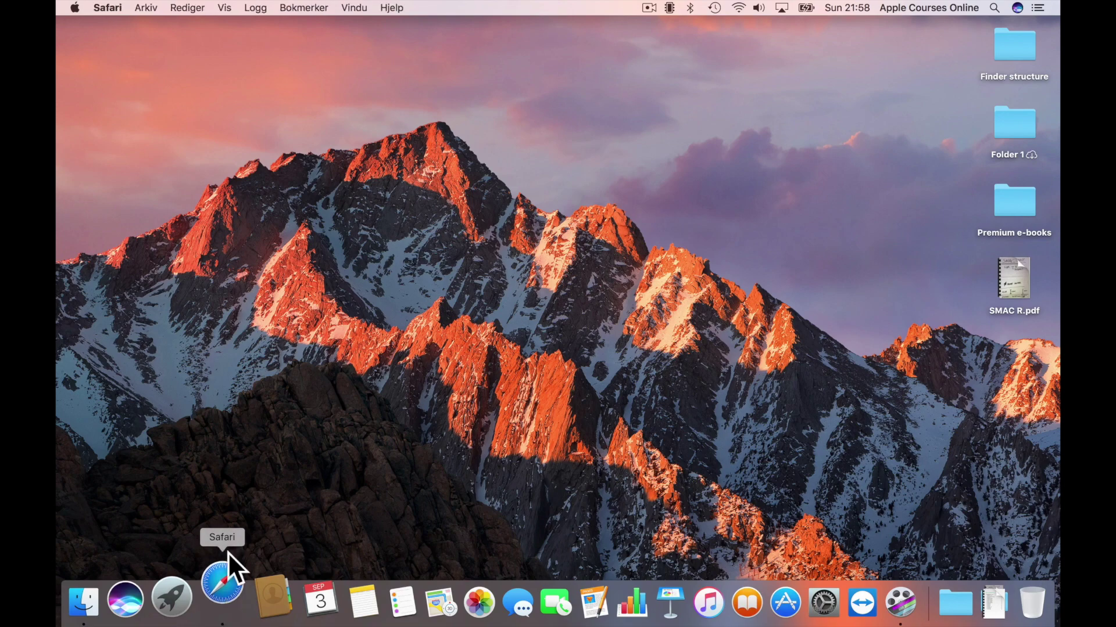
{"action": "left_click", "coordinate": [204, 3]}
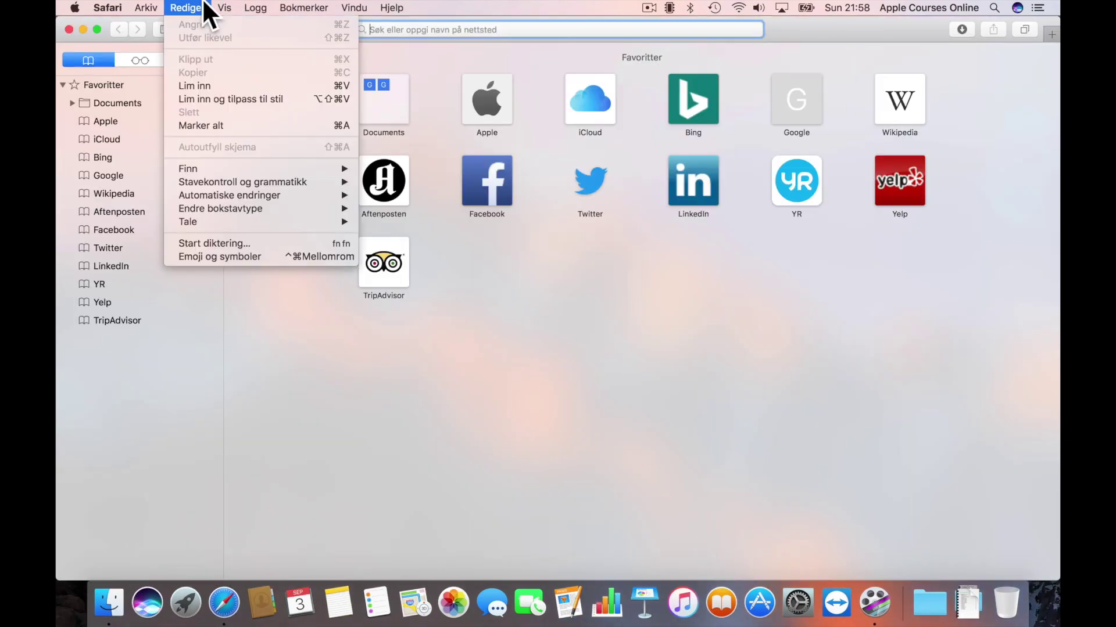
{"action": "mouse_move", "coordinate": [254, 9]}
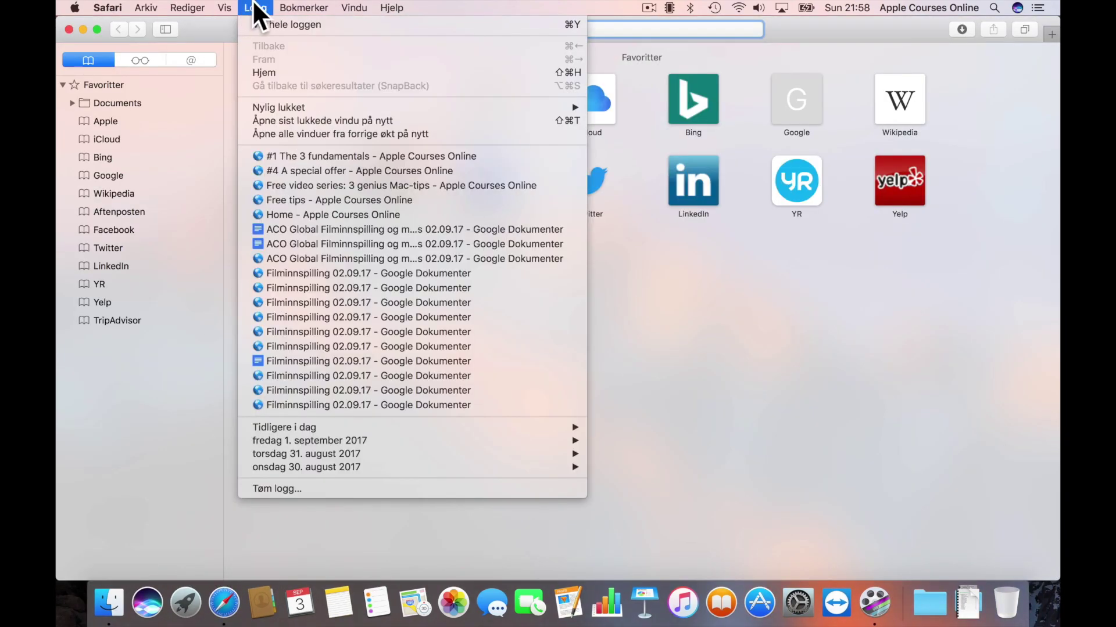
{"action": "mouse_move", "coordinate": [156, 12]}
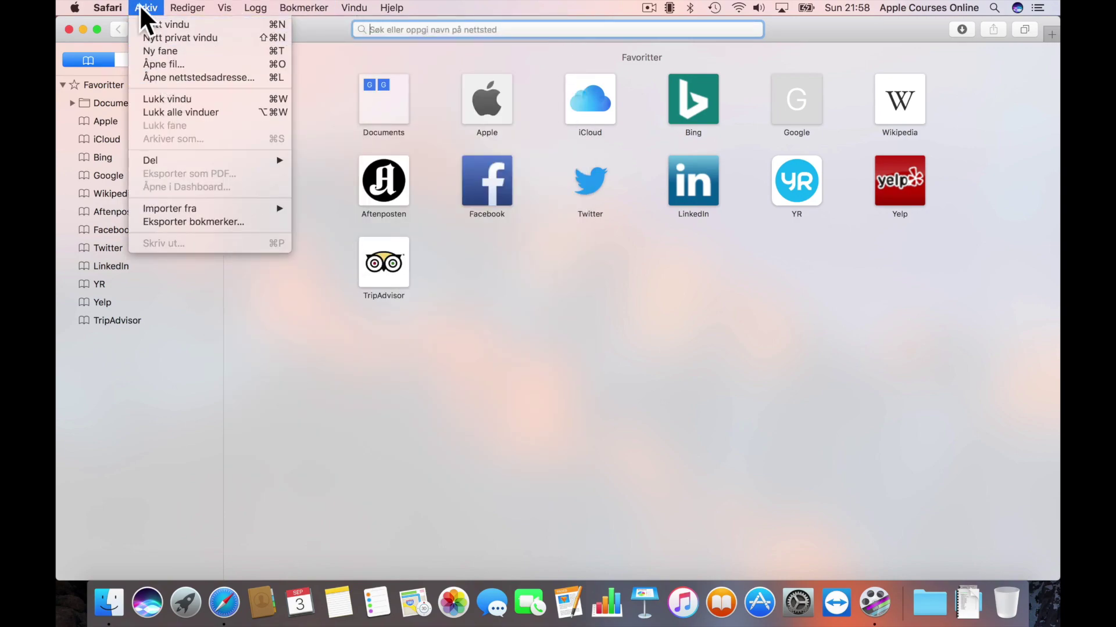
- View Safari's application commands with the Avslutt Safari shortcut, and quit Safari
{"action": "mouse_move", "coordinate": [121, 9]}
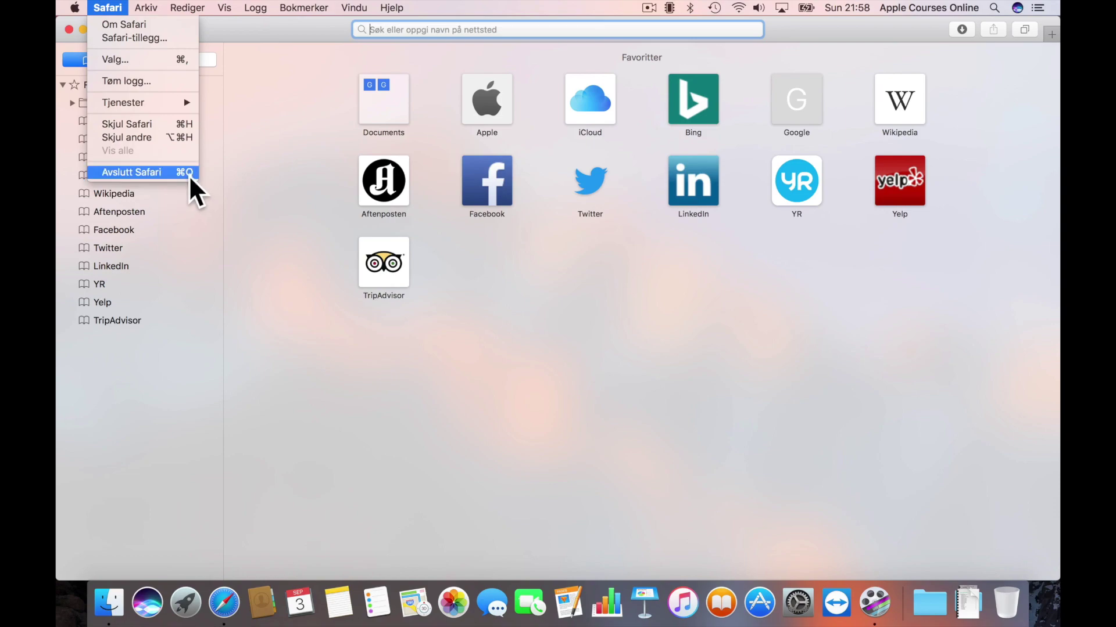
{"action": "left_click", "coordinate": [263, 173]}
{"action": "key", "text": "super+q"}
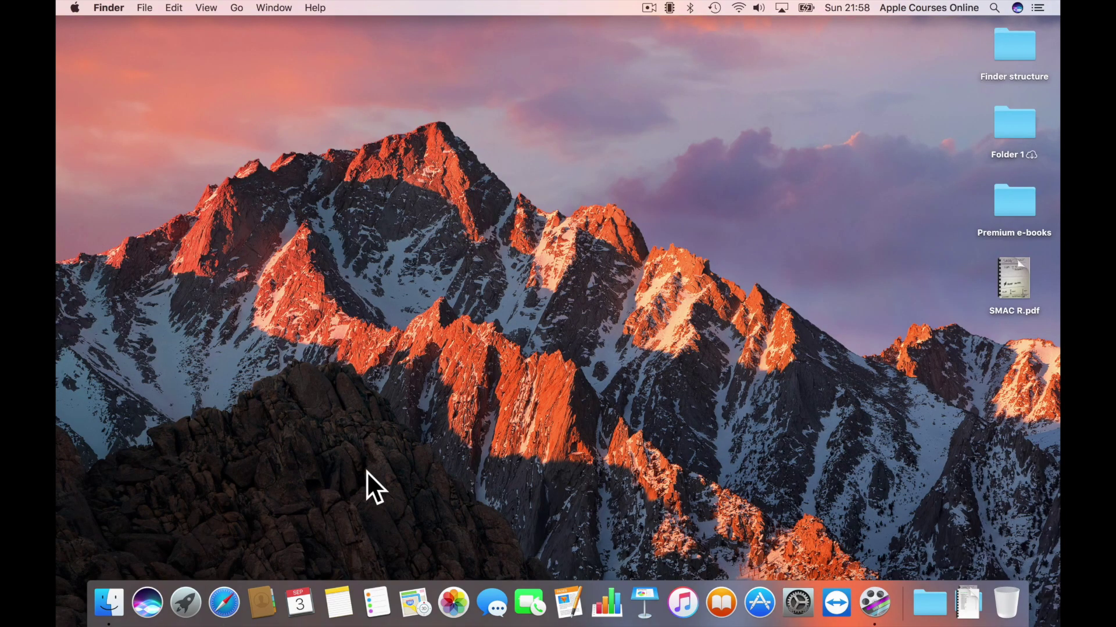
- Open Safari, close its window without quitting the application, and return to the desktop
{"action": "left_click", "coordinate": [239, 610]}
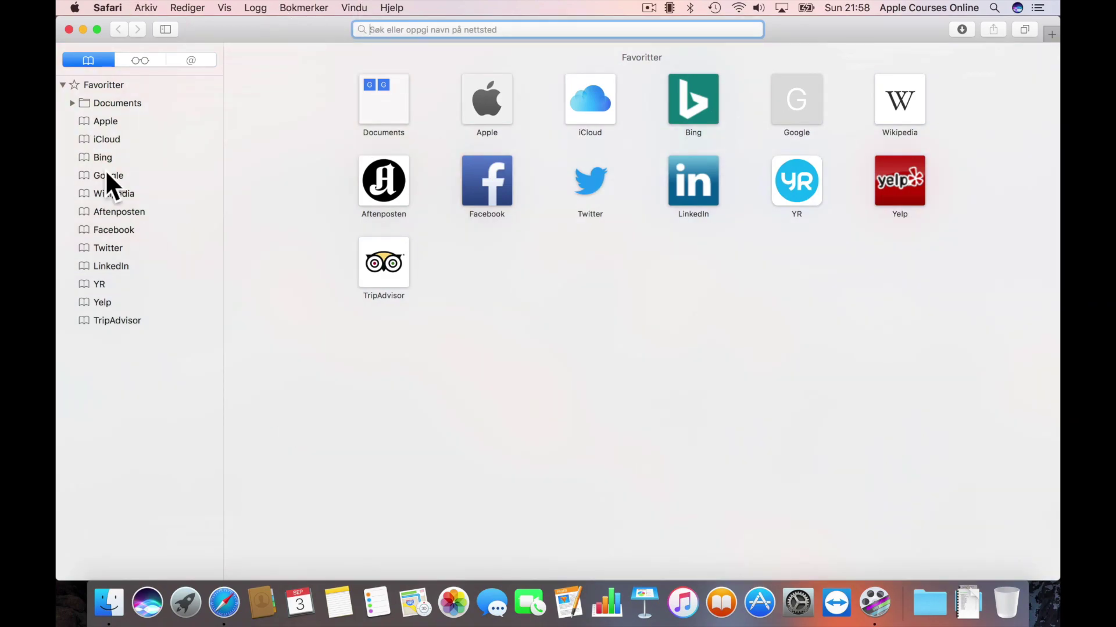
{"action": "left_click", "coordinate": [70, 29]}
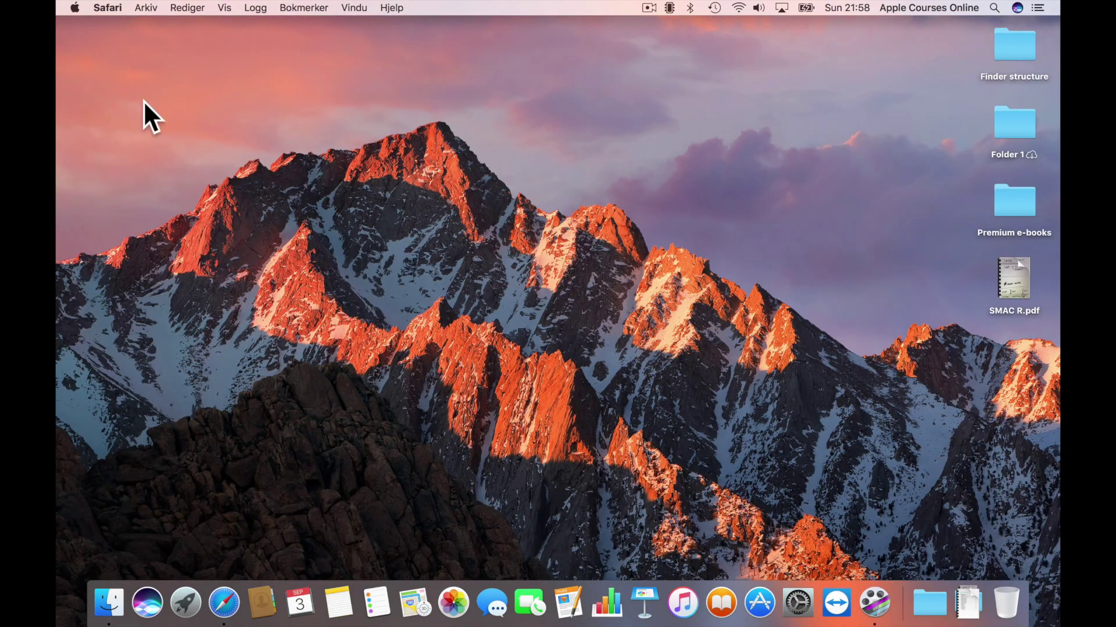
{"action": "left_click", "coordinate": [298, 189]}
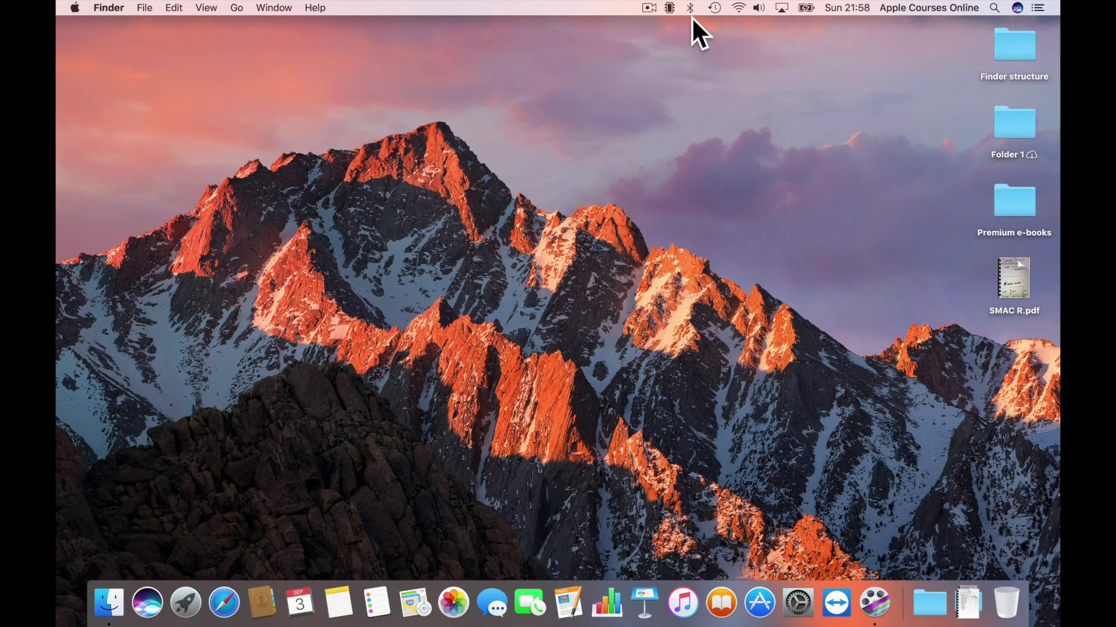
- View the Time Machine status options, open its system preferences, and turn "Vis Time Machine i menylinjen" off and back on
{"action": "left_click", "coordinate": [715, 7]}
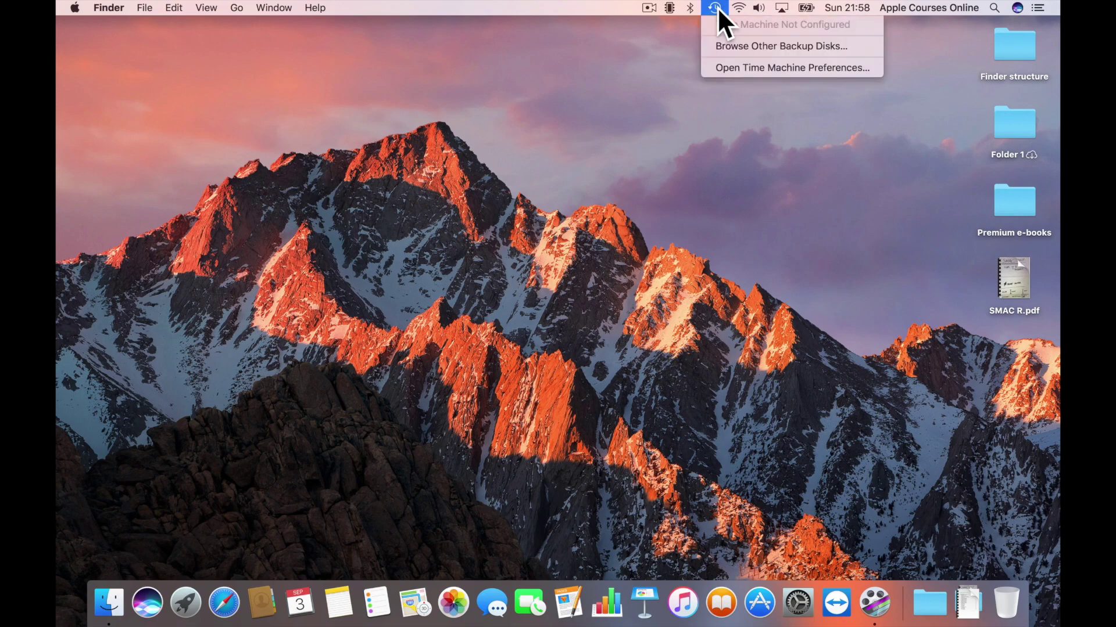
{"action": "left_click", "coordinate": [61, 9]}
{"action": "left_click", "coordinate": [76, 43]}
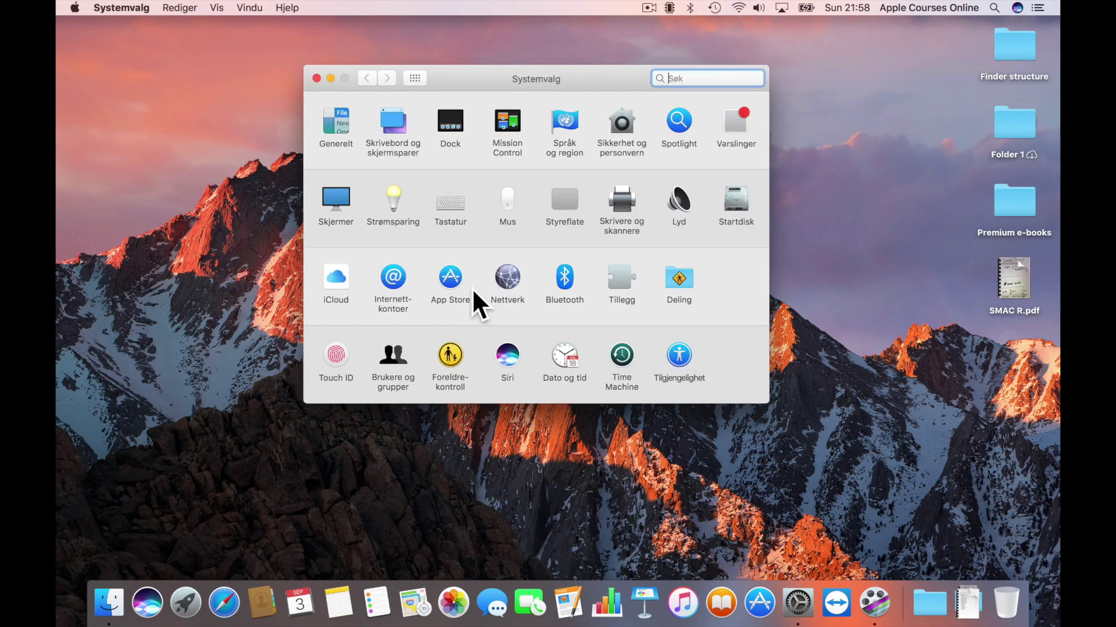
{"action": "left_click", "coordinate": [626, 348]}
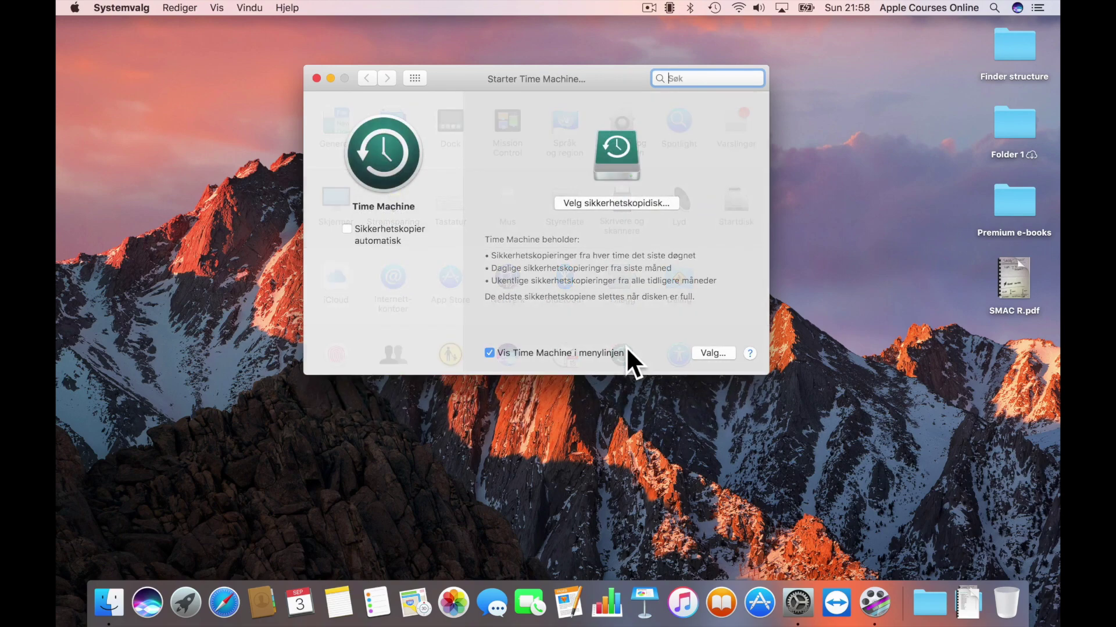
{"action": "left_click", "coordinate": [488, 353]}
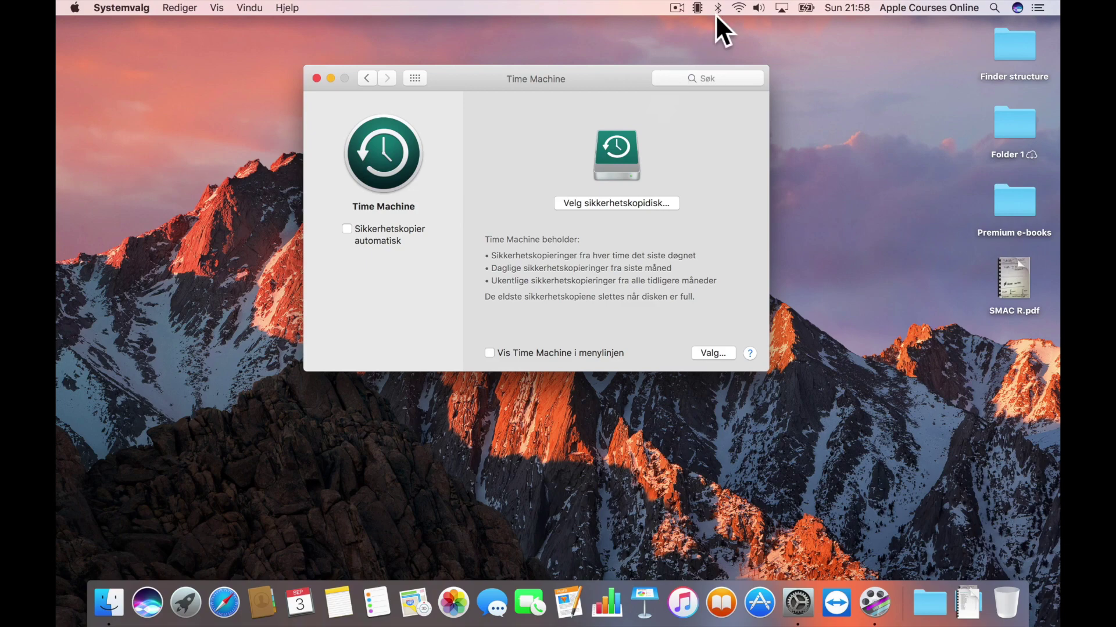
{"action": "left_click", "coordinate": [489, 353]}
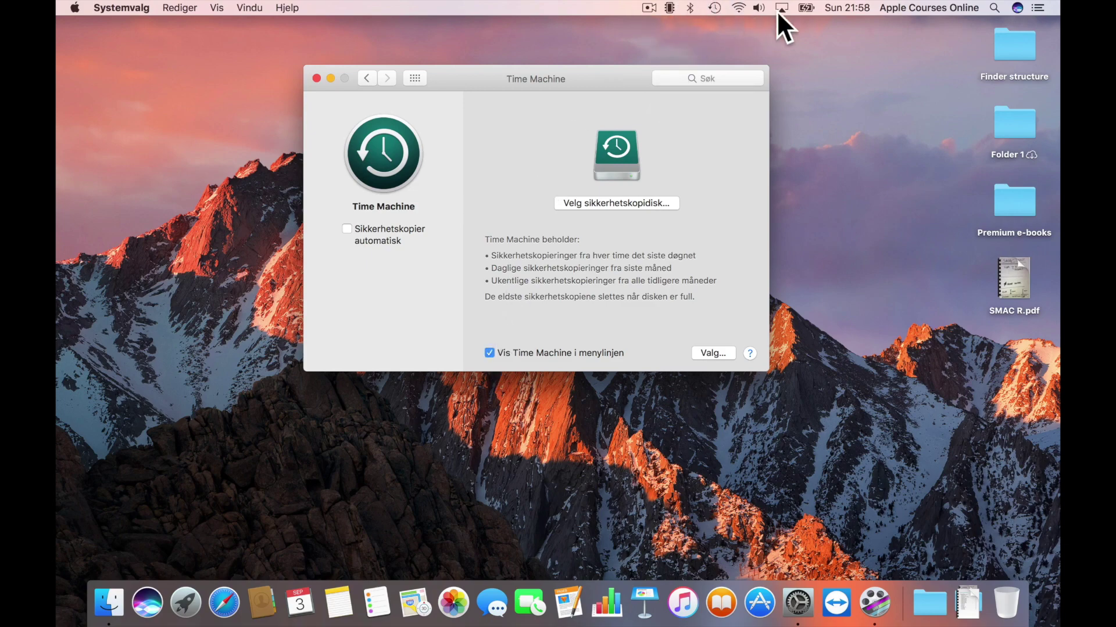
- In the Lyd system preferences, turn "Vis volumkontroll i menylinjen" off and back on, and close the preferences window
{"action": "left_click", "coordinate": [414, 78]}
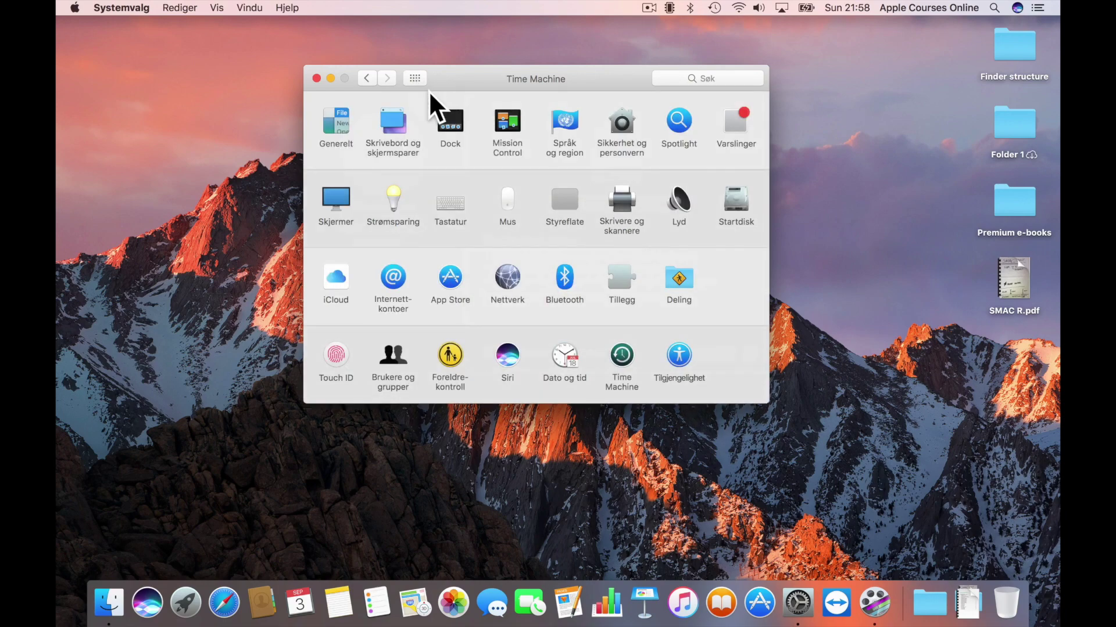
{"action": "left_click", "coordinate": [679, 212]}
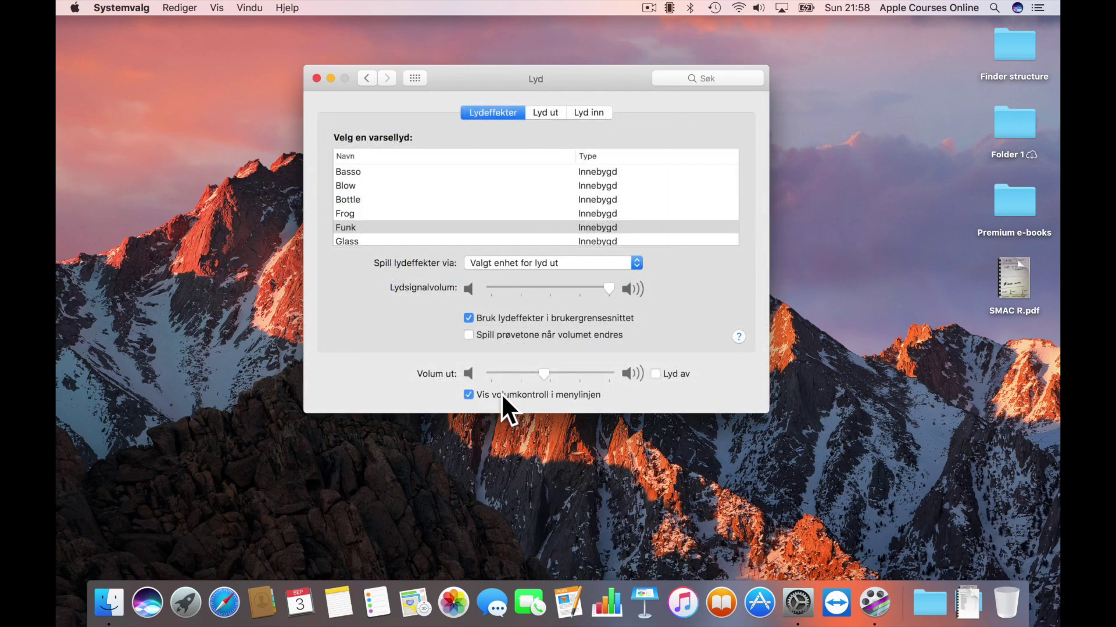
{"action": "left_click", "coordinate": [501, 394]}
{"action": "left_click", "coordinate": [501, 394]}
{"action": "left_click", "coordinate": [315, 78]}
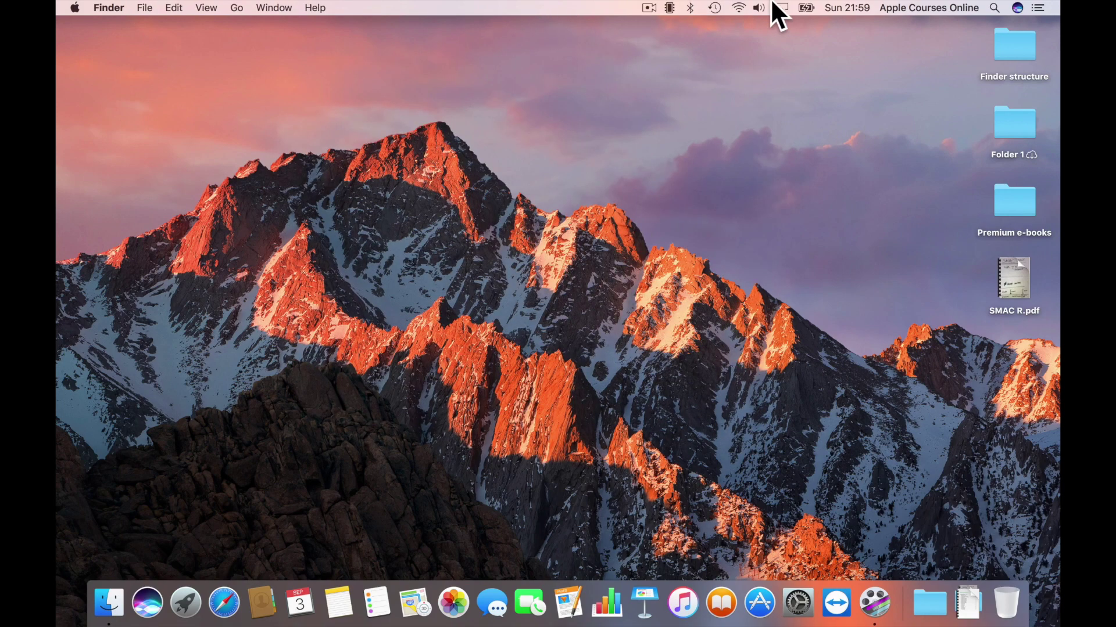